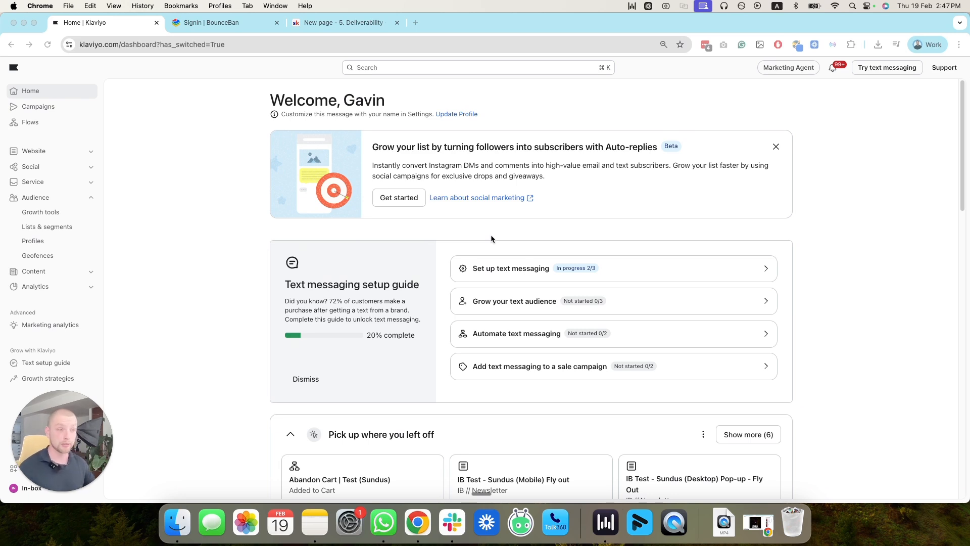
left_click(234, 25)
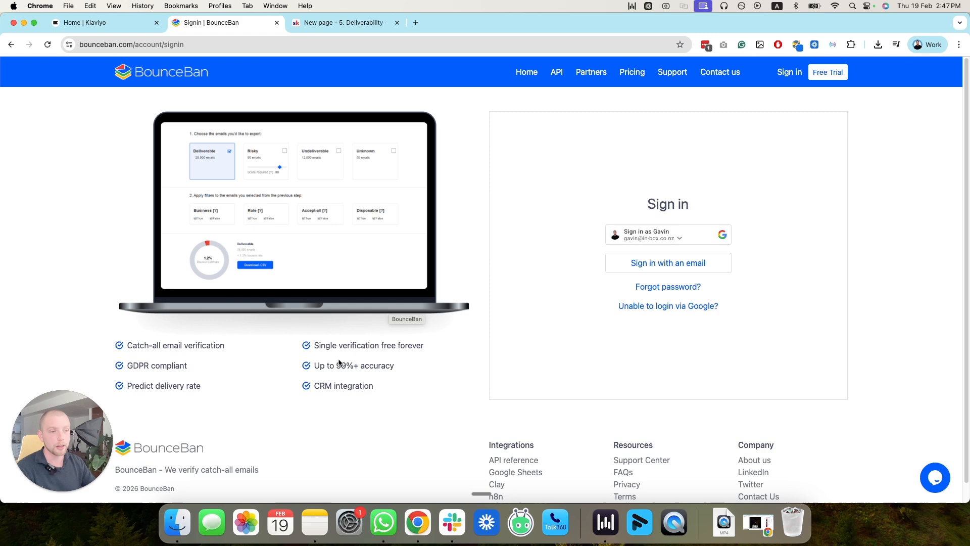
left_click_drag(83, 457, 927, 435)
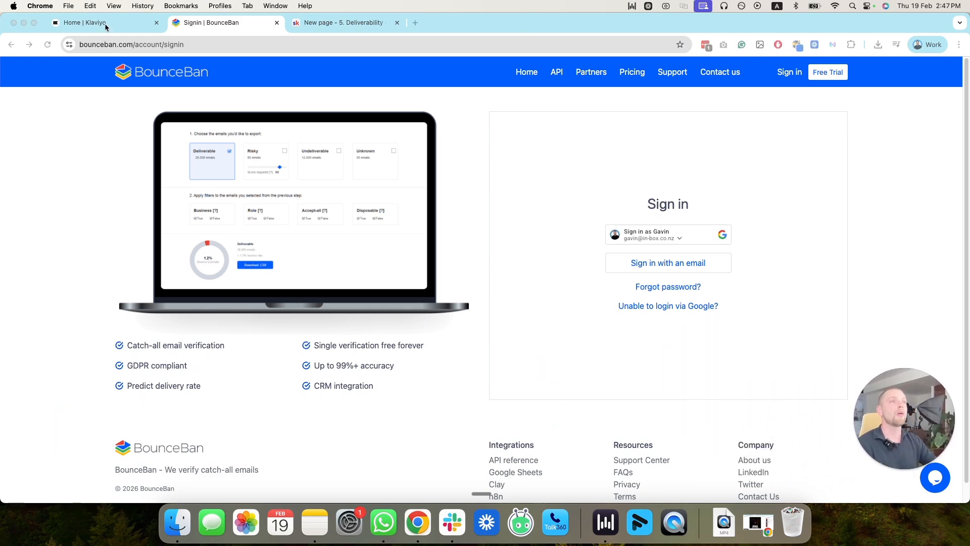
left_click(76, 22)
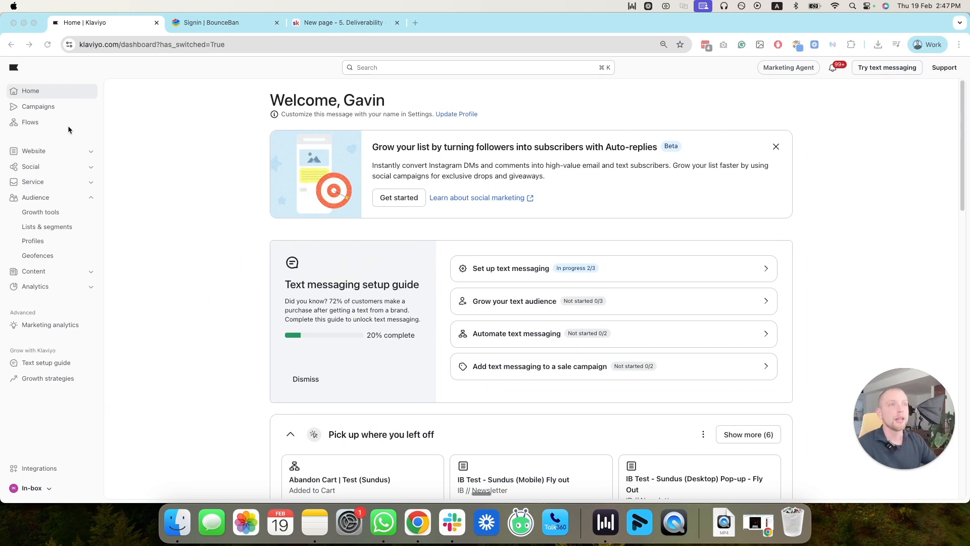
Open the "Ib // on running" list from the second page of the account's lists and segments.
left_click_drag(102, 219, 1, 235)
left_click(57, 227)
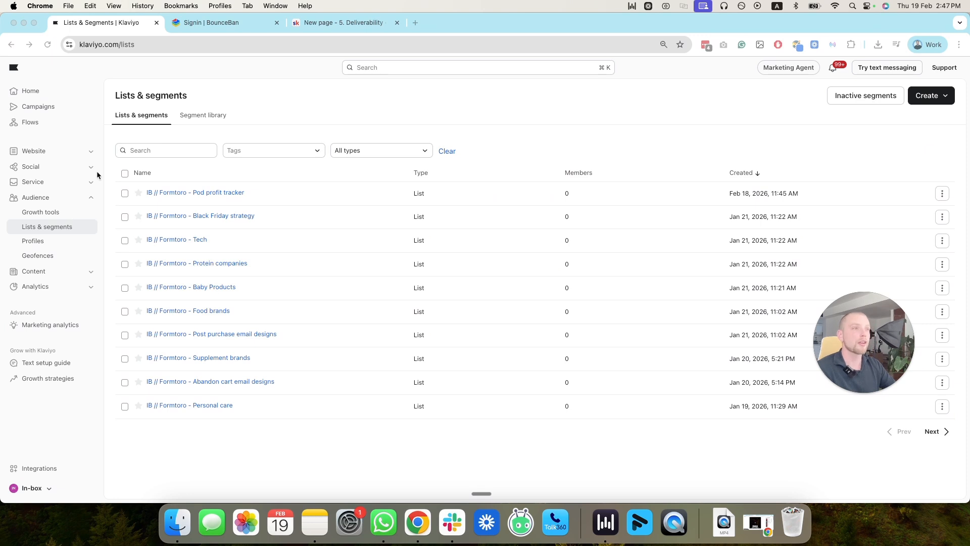
left_click(945, 433)
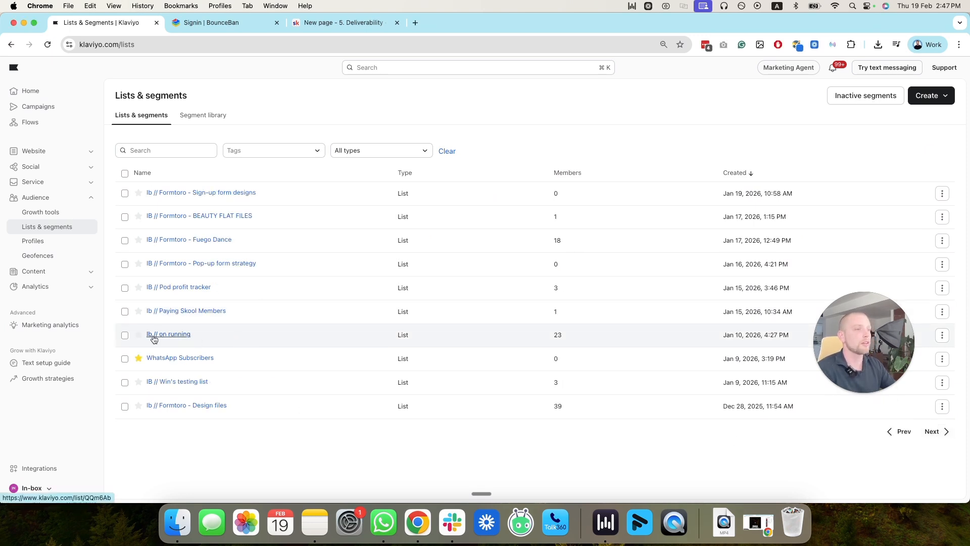
left_click_drag(76, 398, 25, 442)
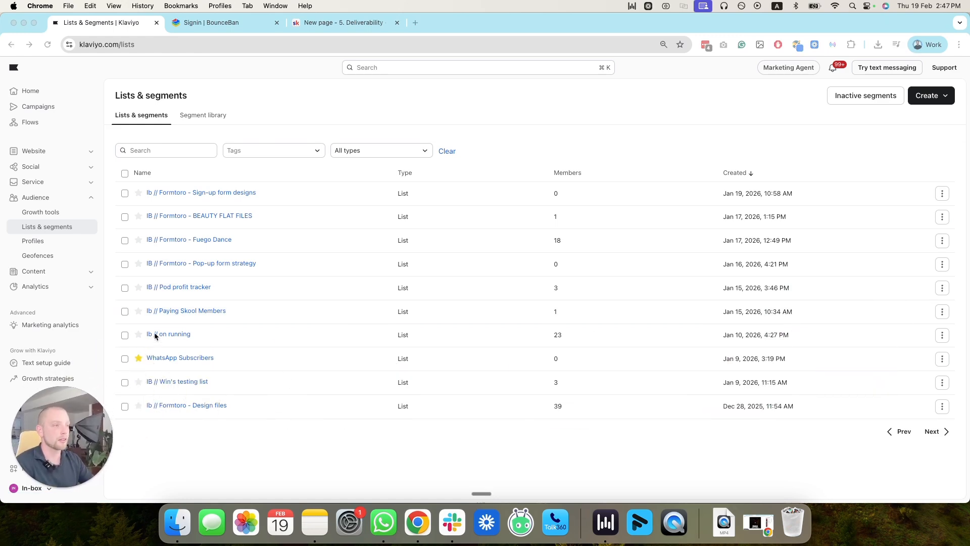
left_click(174, 335)
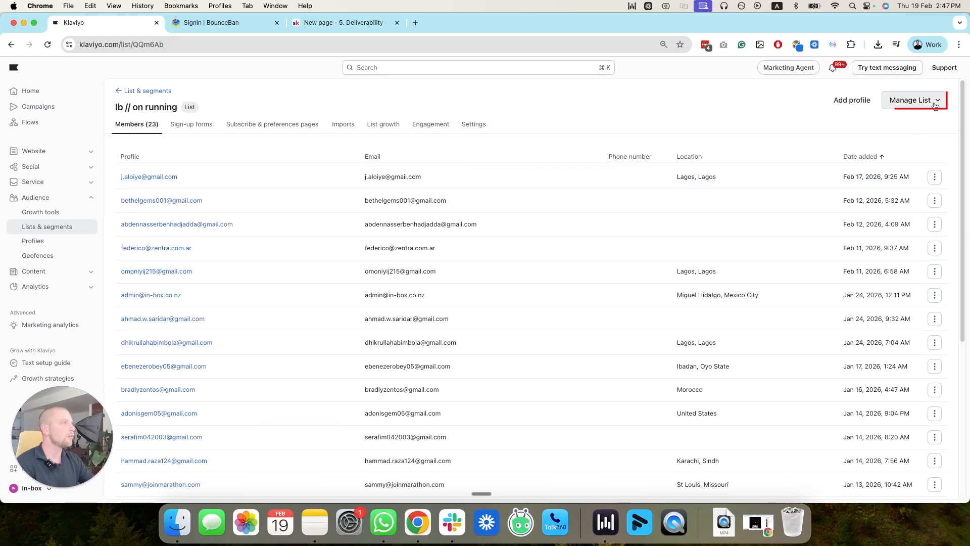
Export the "Ib // on running" list to CSV with only the Email property included.
left_click(917, 100)
left_click(896, 141)
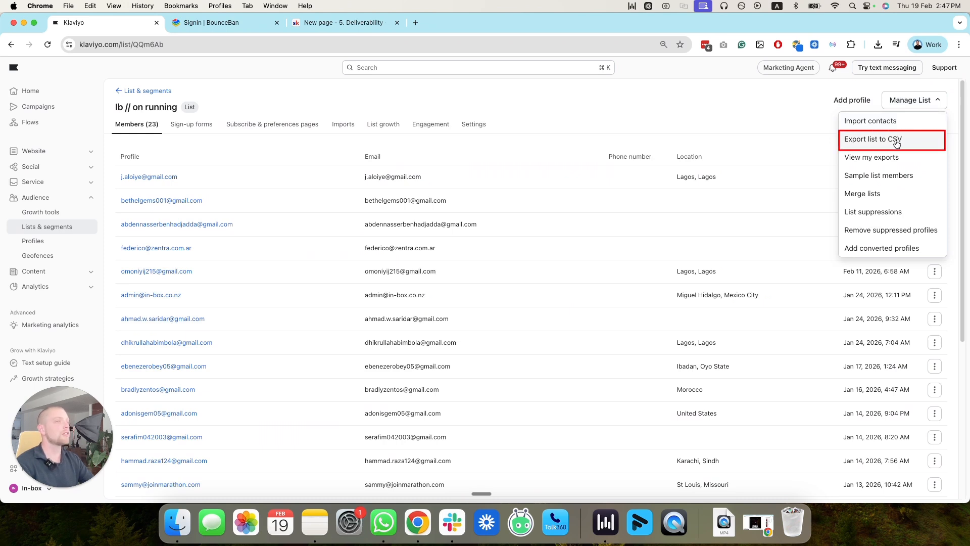
left_click(896, 141)
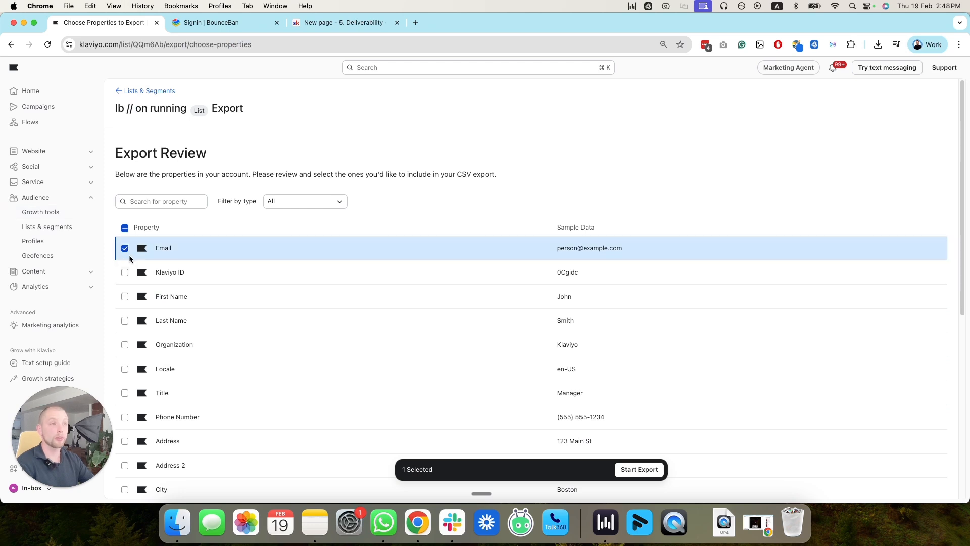
left_click(639, 470)
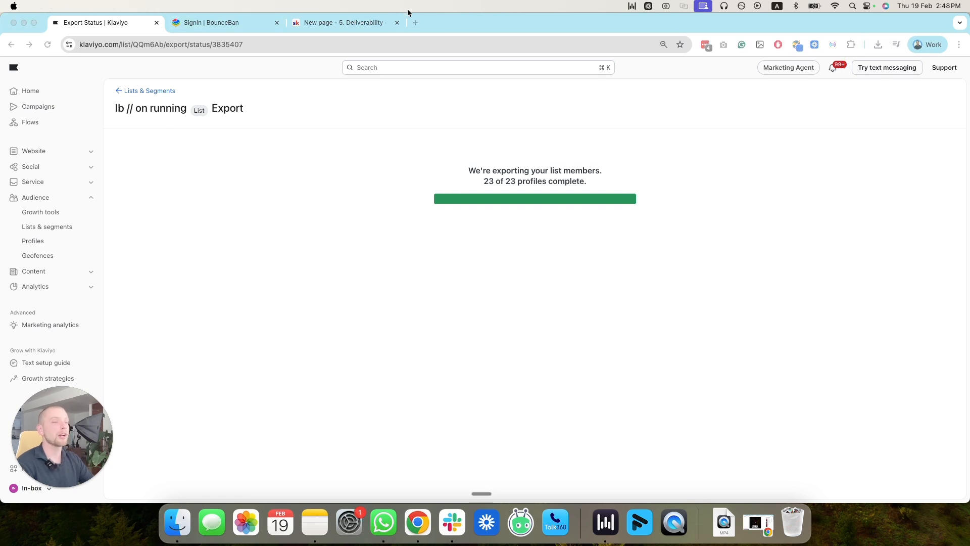
Switch to BounceBan and sign in with the Google account.
left_click(243, 20)
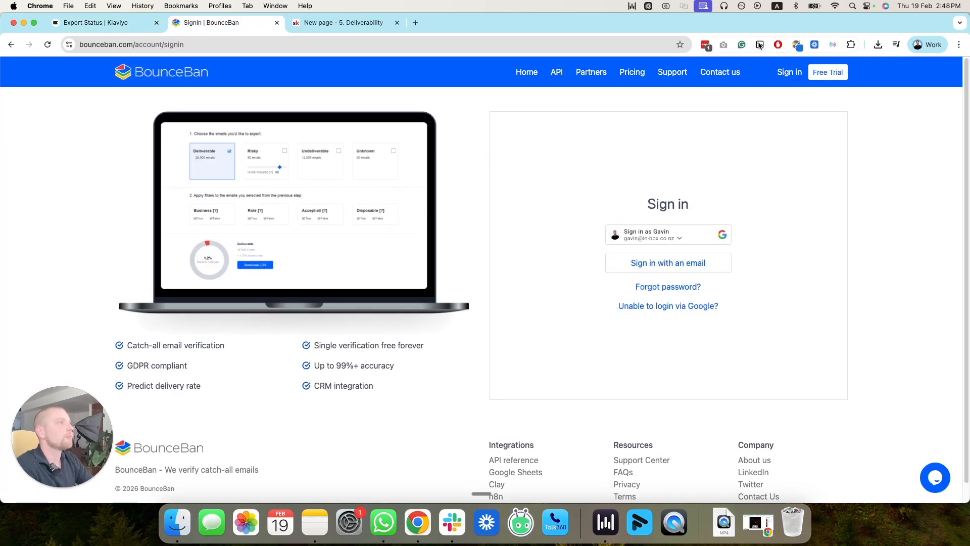
left_click(783, 75)
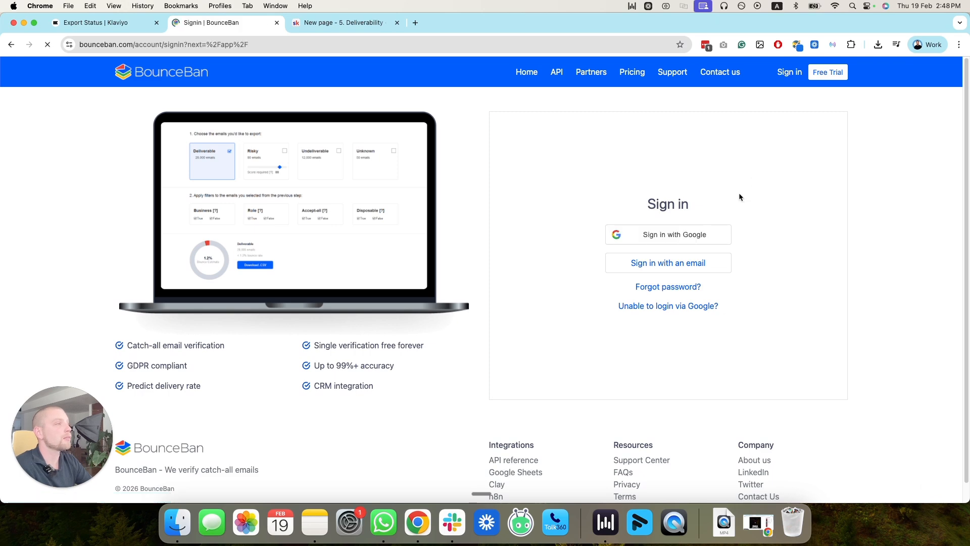
left_click(694, 237)
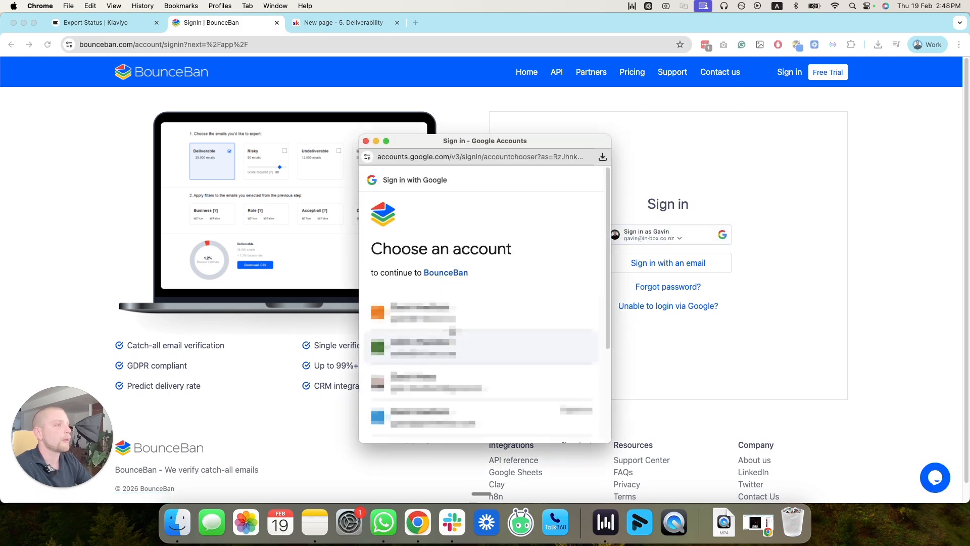
left_click(504, 309)
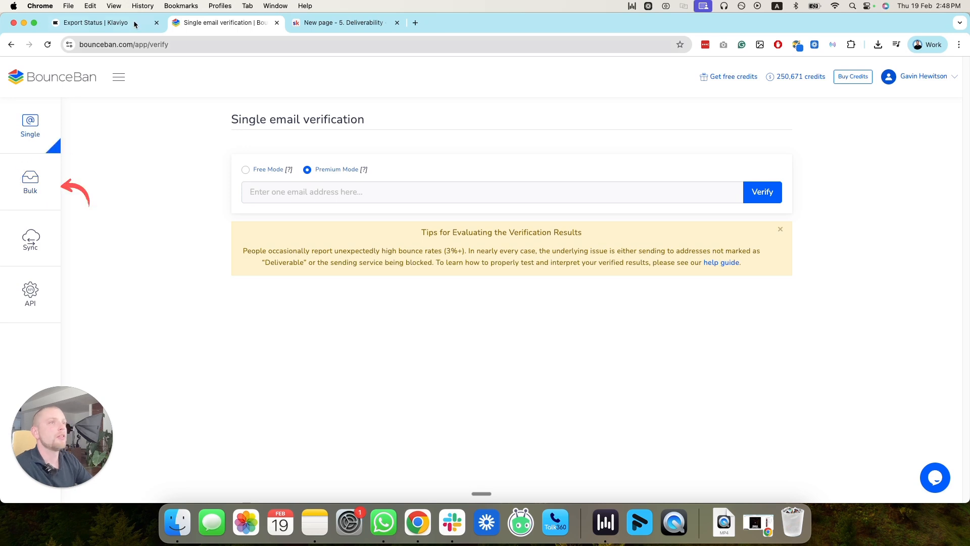
Check the Pay-As-You-Go credit pricing for the 10,000 and 500,000 credit packages.
left_click(31, 178)
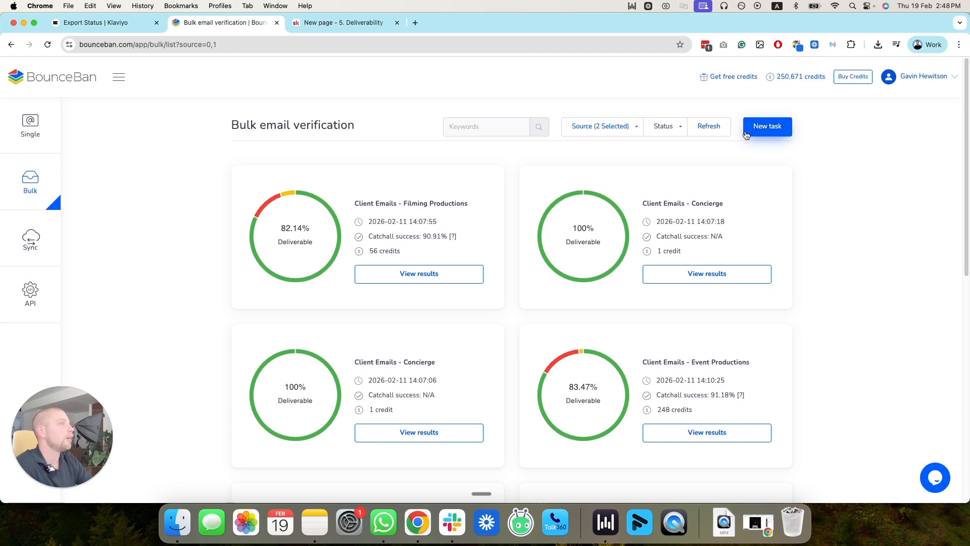
left_click(853, 77)
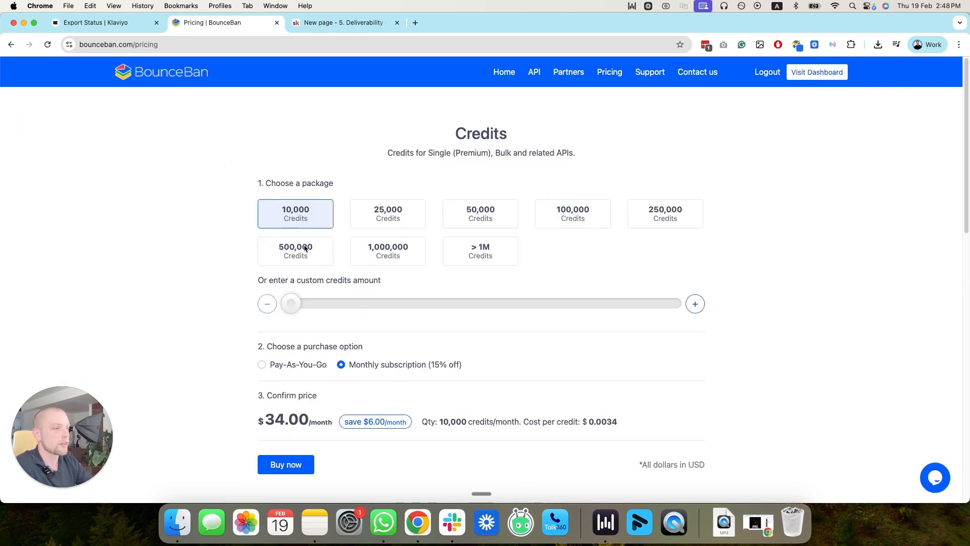
left_click(272, 365)
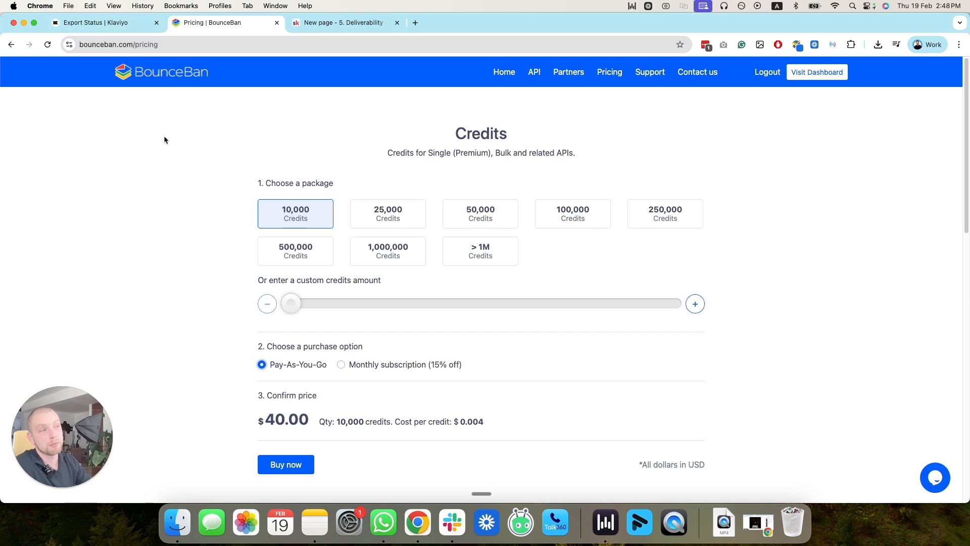
left_click(290, 251)
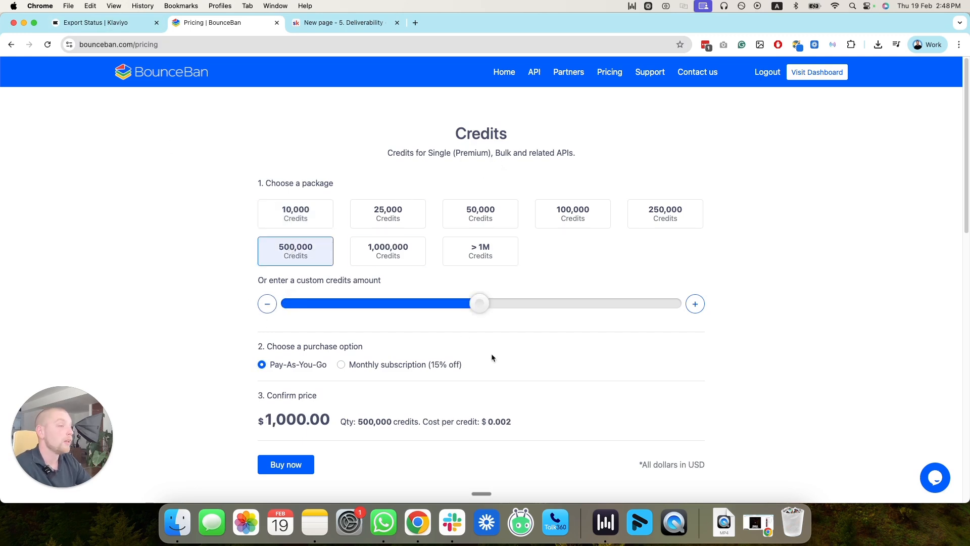
Check the Klaviyo export status, return to the BounceBan dashboard and start a new bulk verification task.
left_click(104, 24)
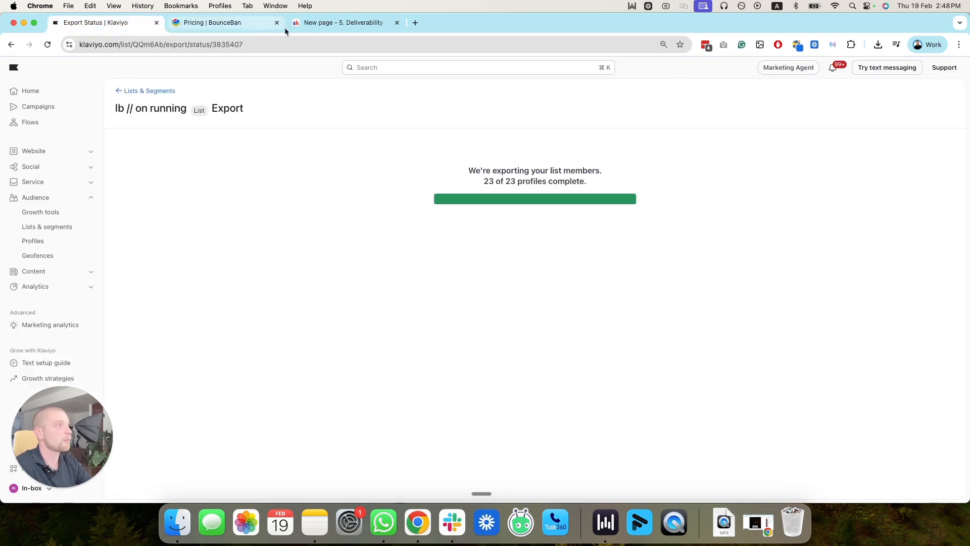
left_click(220, 22)
left_click(126, 69)
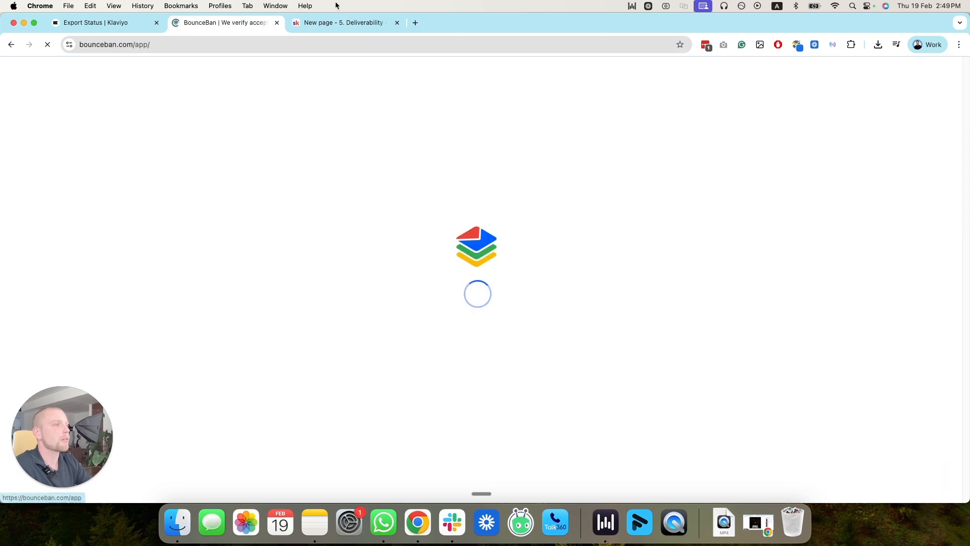
left_click(30, 182)
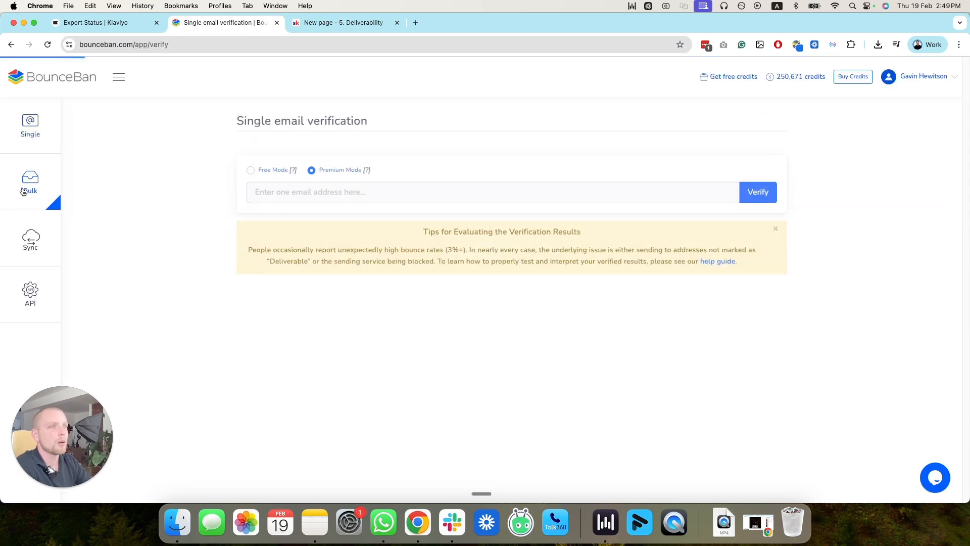
left_click(772, 127)
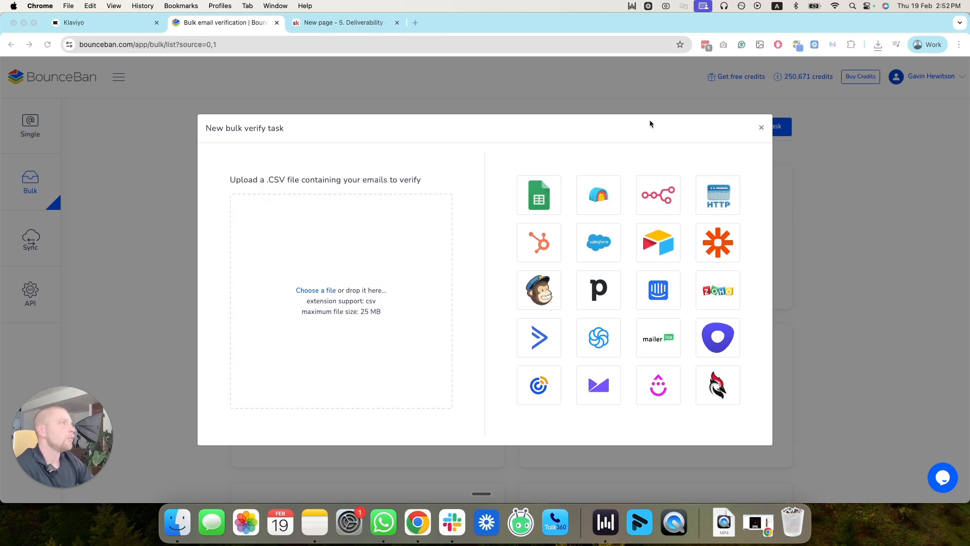
Upload the downloaded "Ib __ Seed list - Sheet1" CSV to the task and use email as the column to verify.
left_click(879, 44)
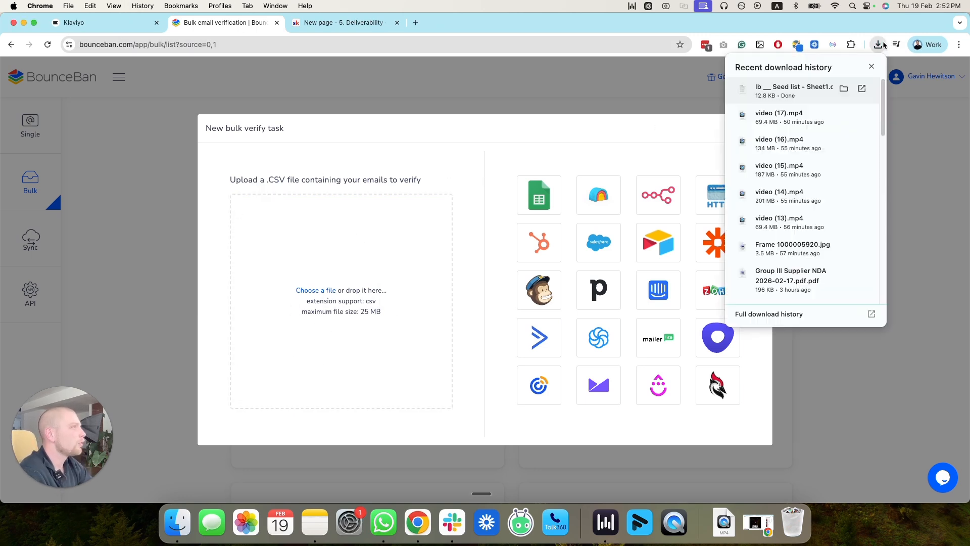
left_click_drag(794, 89, 335, 246)
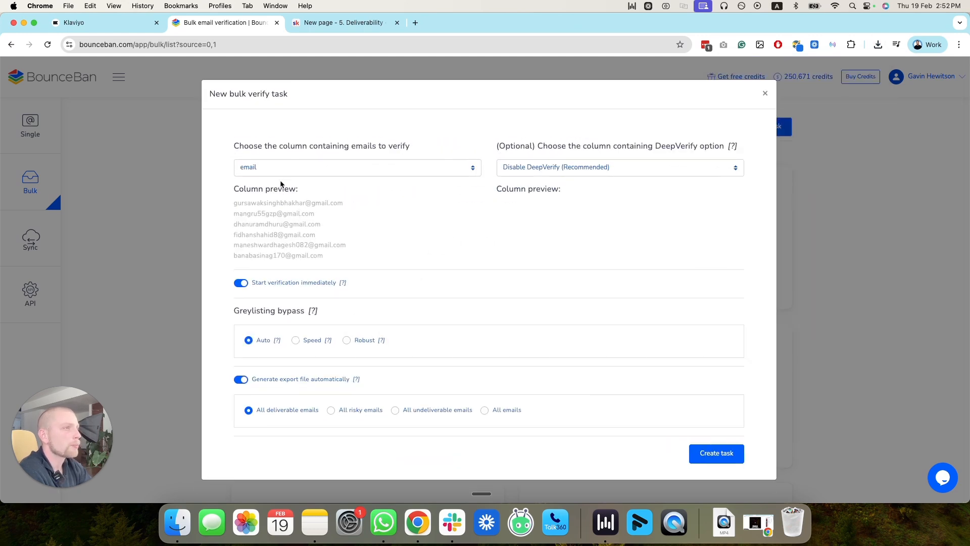
left_click(243, 168)
left_click(237, 171)
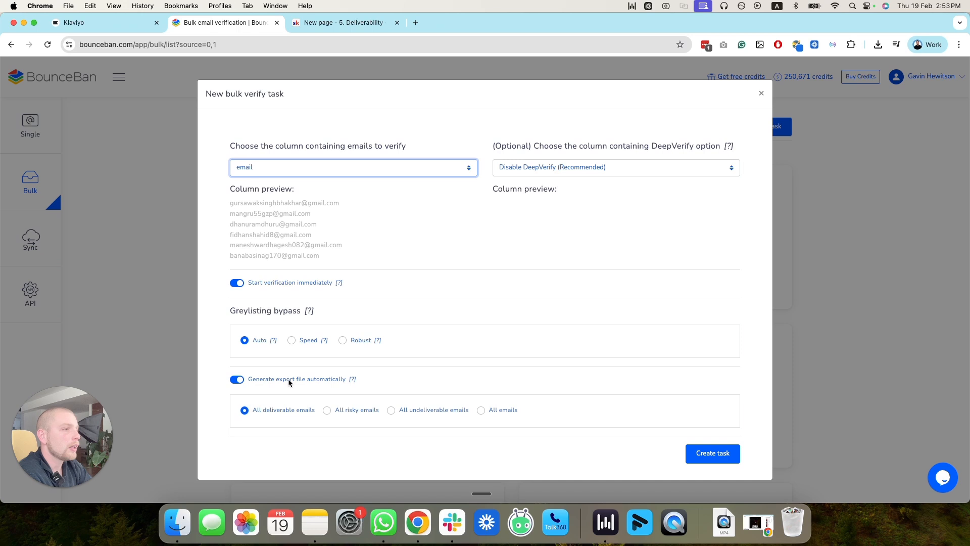
Set the automatic export file to all undeliverable emails and create the bulk verification task.
left_click_drag(348, 380, 283, 381)
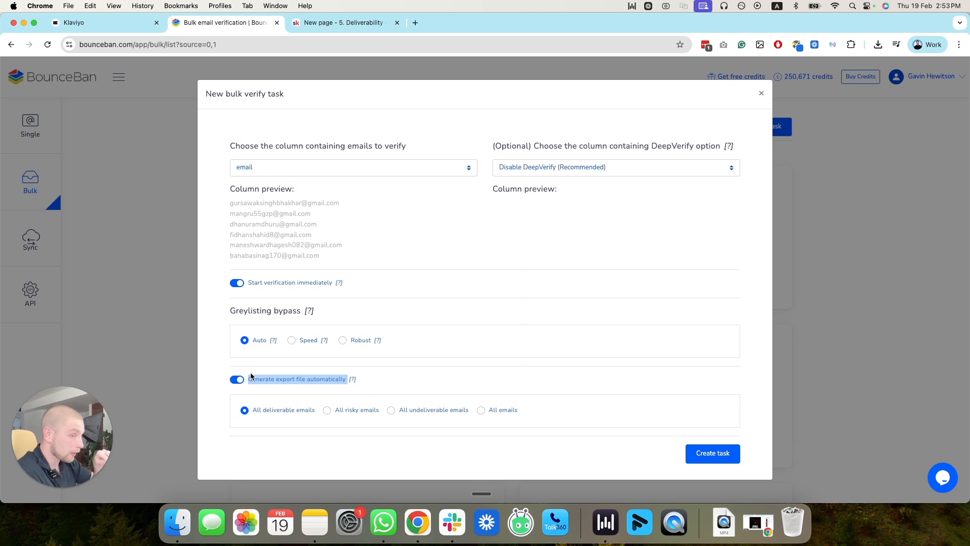
left_click(398, 409)
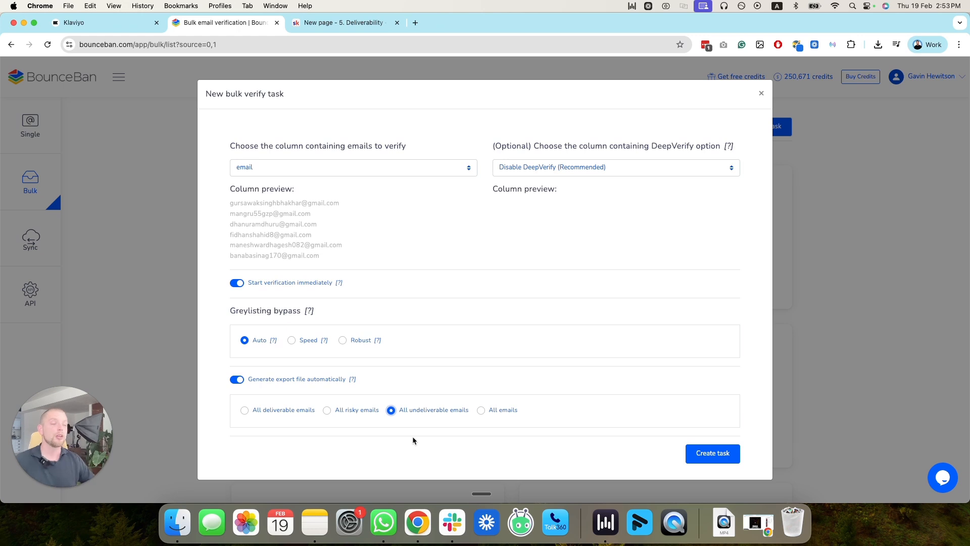
left_click(257, 408)
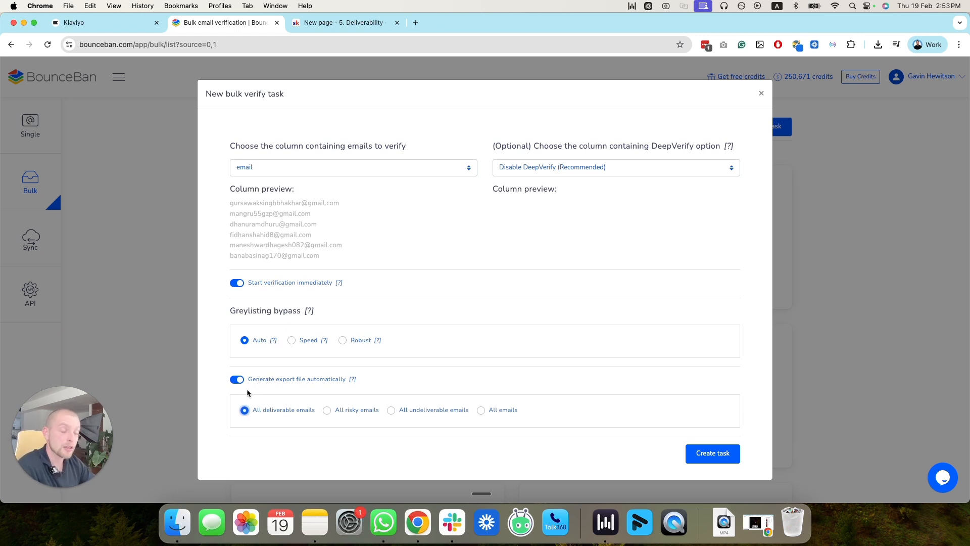
left_click(391, 410)
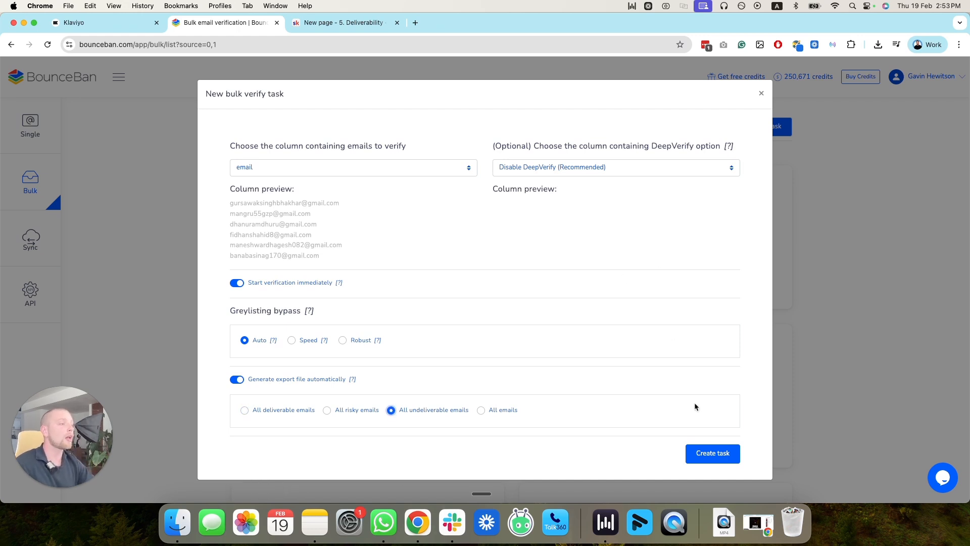
left_click(719, 459)
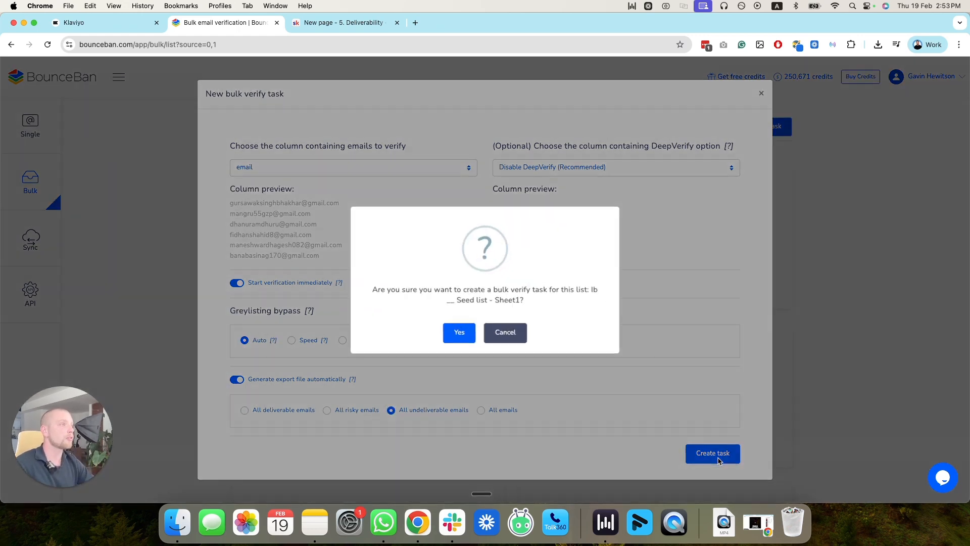
left_click(460, 332)
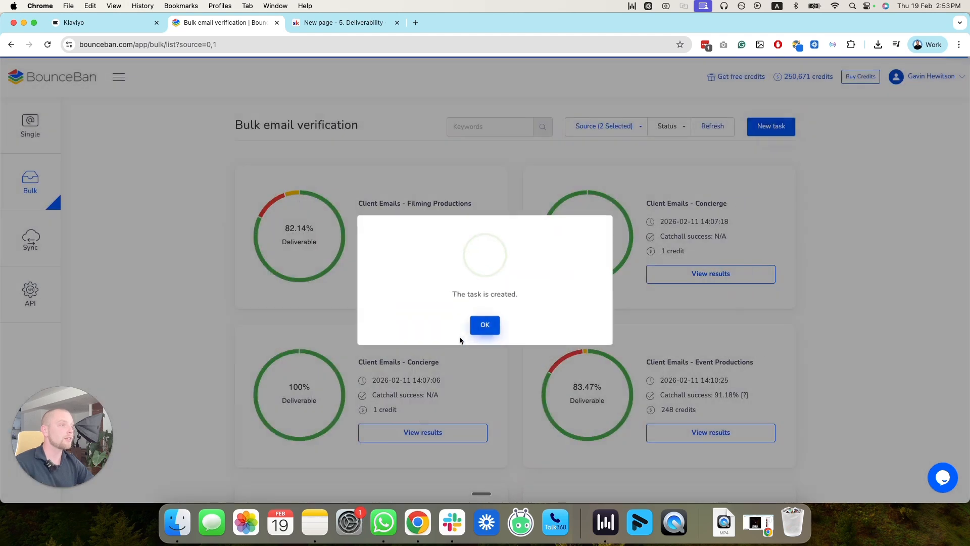
left_click(484, 327)
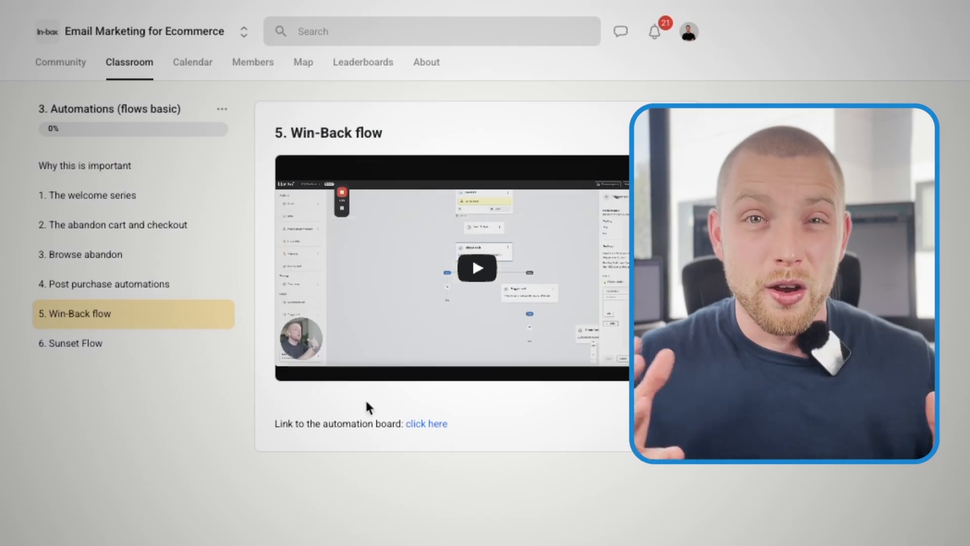
Examine the undeliverable portion of the Client Emails - Filming Productions verification chart.
left_click(434, 425)
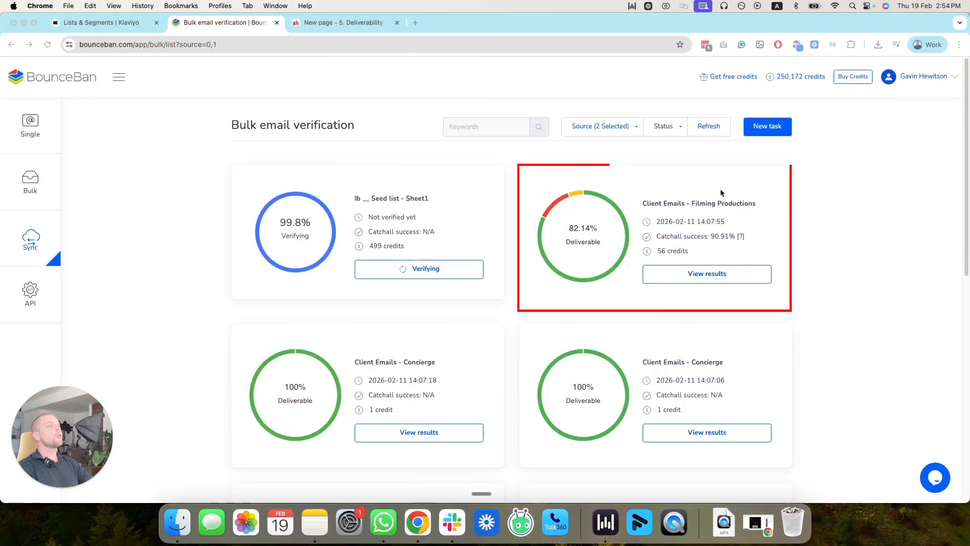
left_click(634, 216)
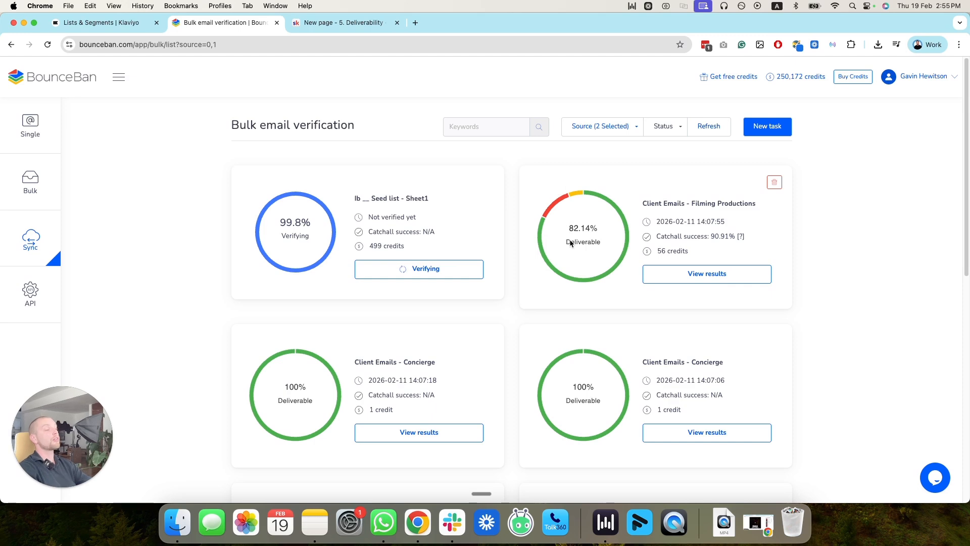
mouse_move(558, 204)
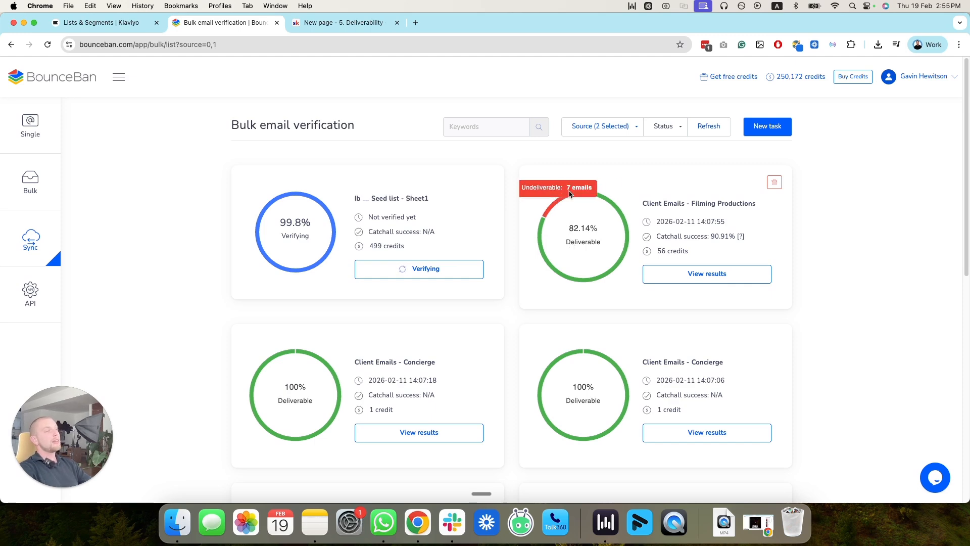
Open the Client Emails - Filming Productions verification results and download their All undeliverable emails export as CSV.
left_click(668, 273)
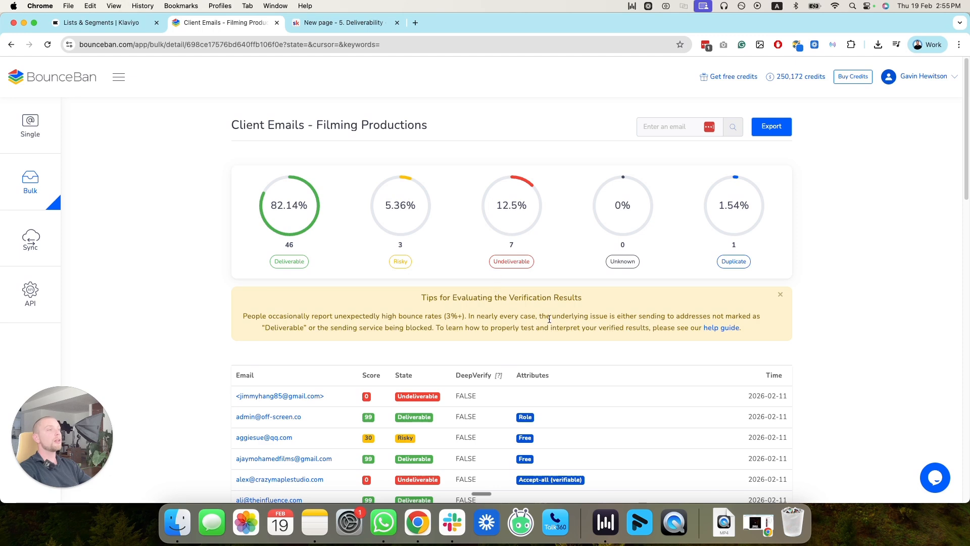
scroll(548, 314, "down", 10)
scroll(548, 314, "up", 10)
left_click(772, 127)
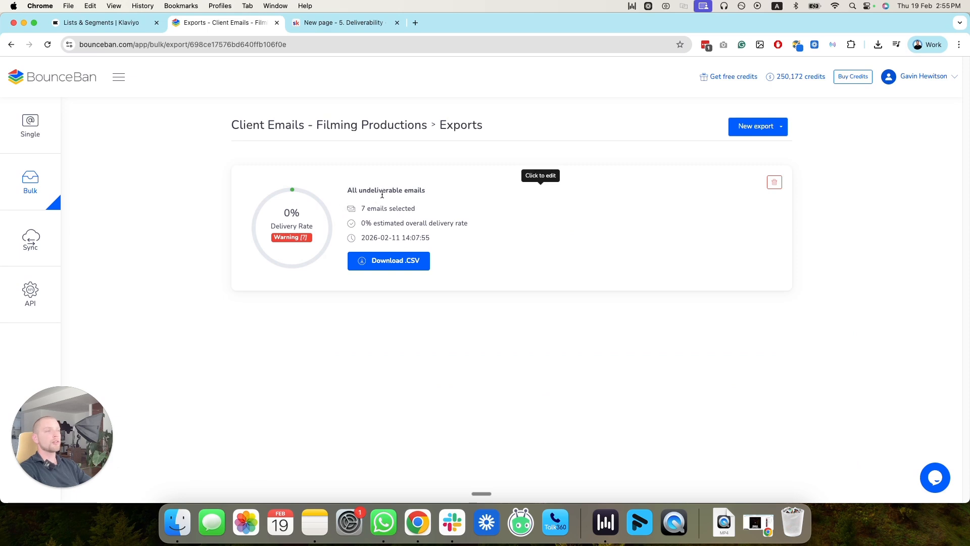
left_click(383, 266)
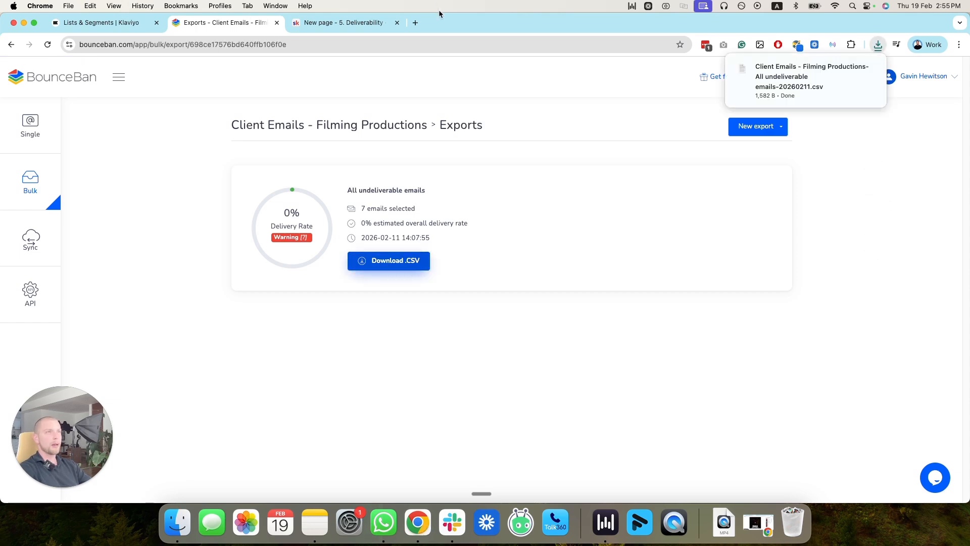
Switch to Klaviyo and create a new list named "Ib // Suppress".
left_click(99, 22)
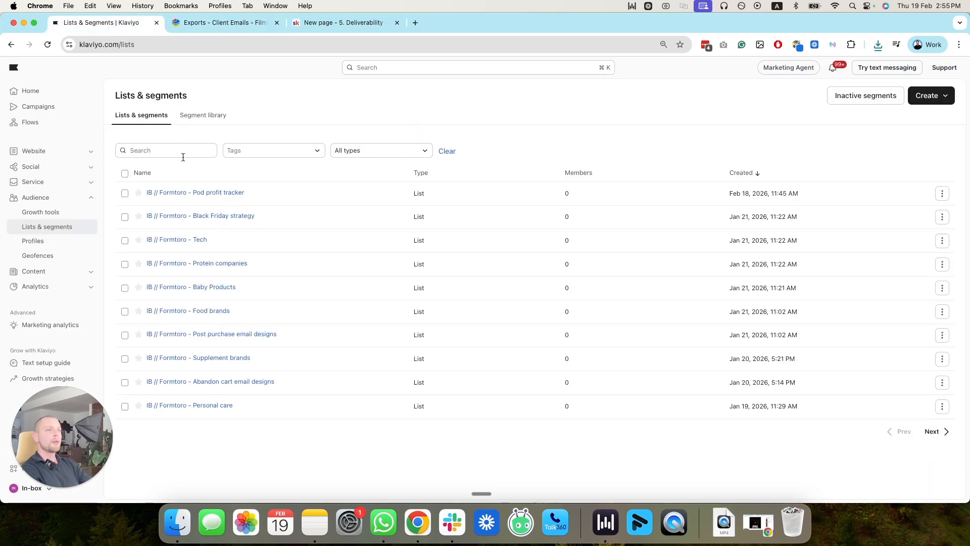
left_click(934, 95)
left_click(884, 131)
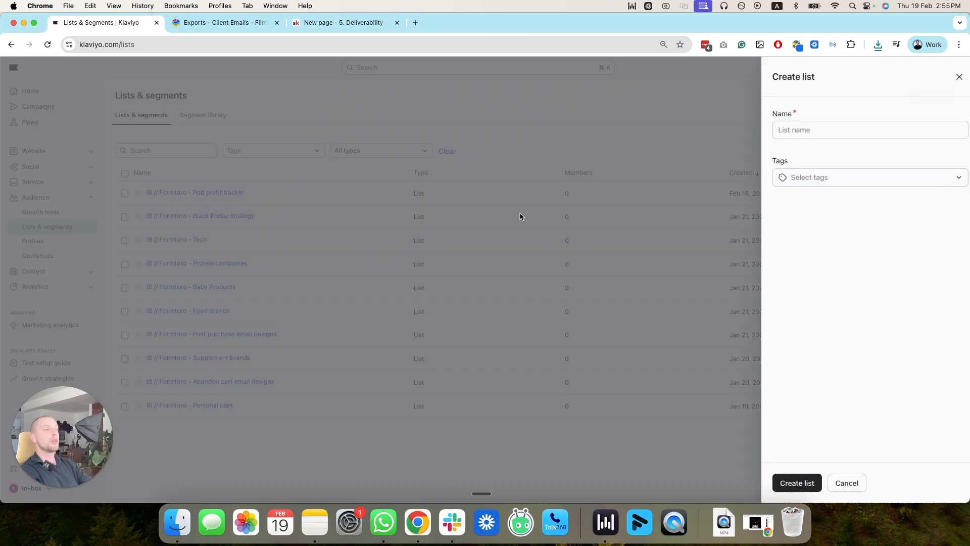
left_click(834, 129)
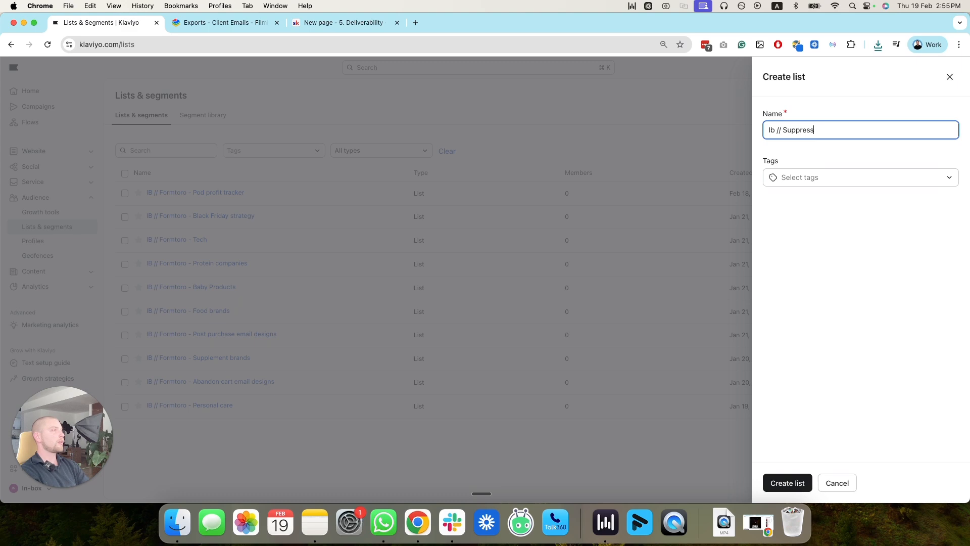
left_click(780, 482)
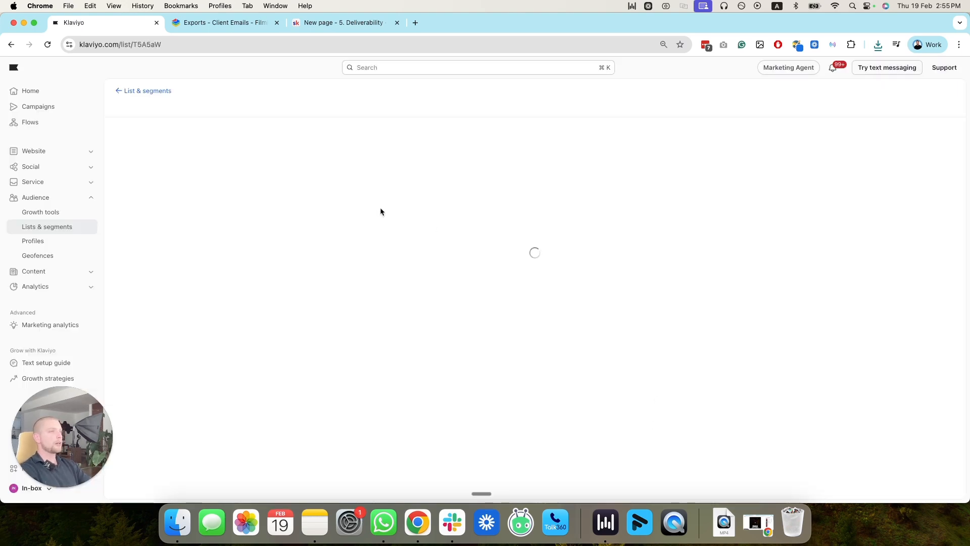
Start a contact import for the new list and try to upload "Client Emails - Filming Productions-All undeliverable emails-20260211.csv" from Downloads.
left_click(581, 262)
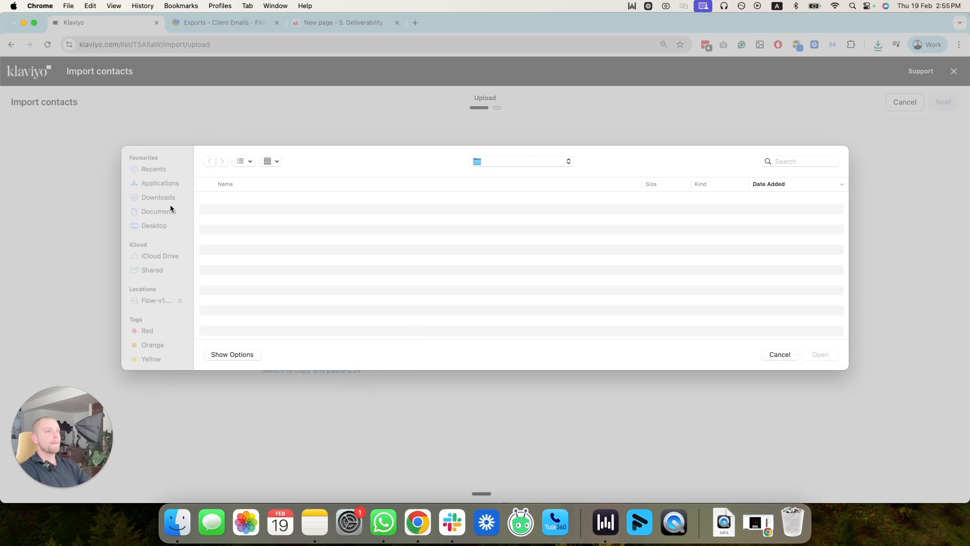
left_click(170, 200)
left_click(301, 201)
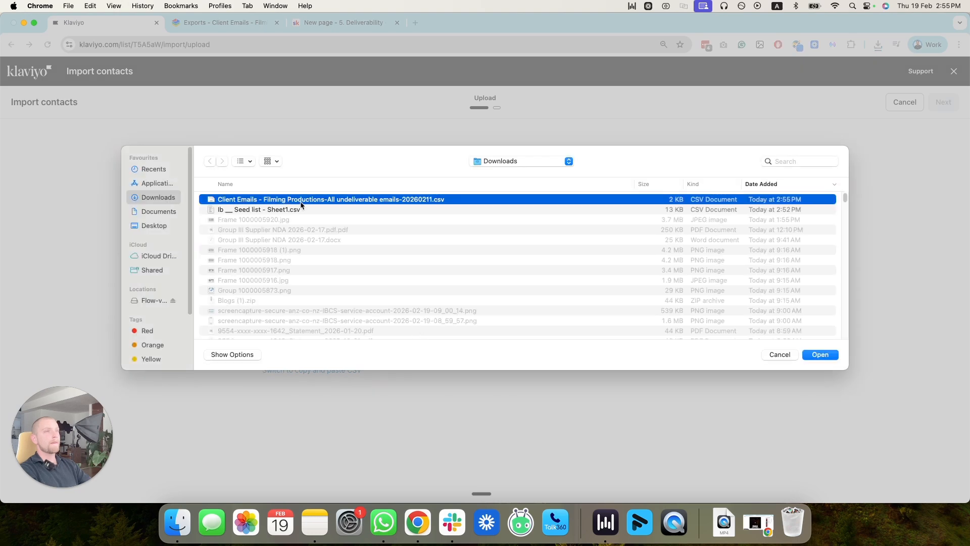
left_click(819, 355)
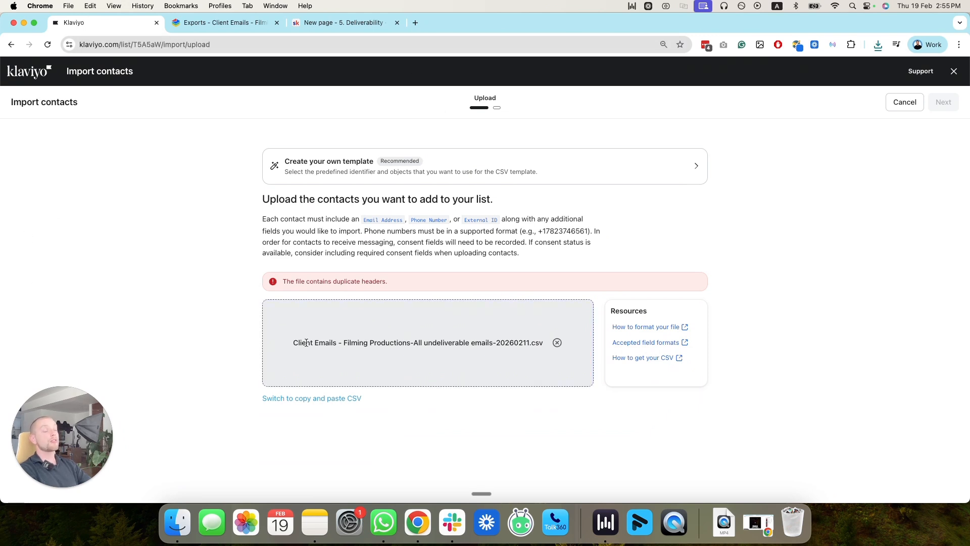
Open Google Sheets in a new browser tab and create a blank spreadsheet.
left_click(416, 23)
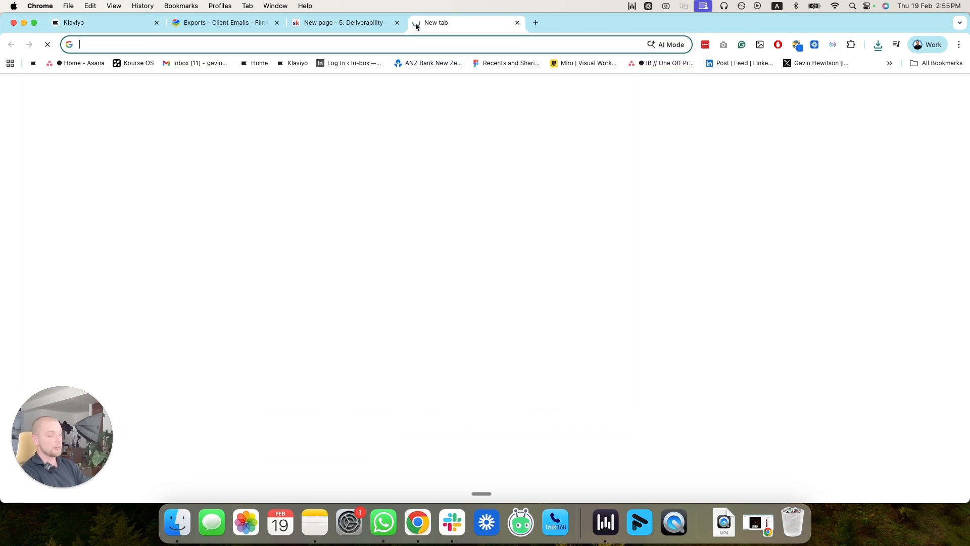
type("sheets")
key("Return")
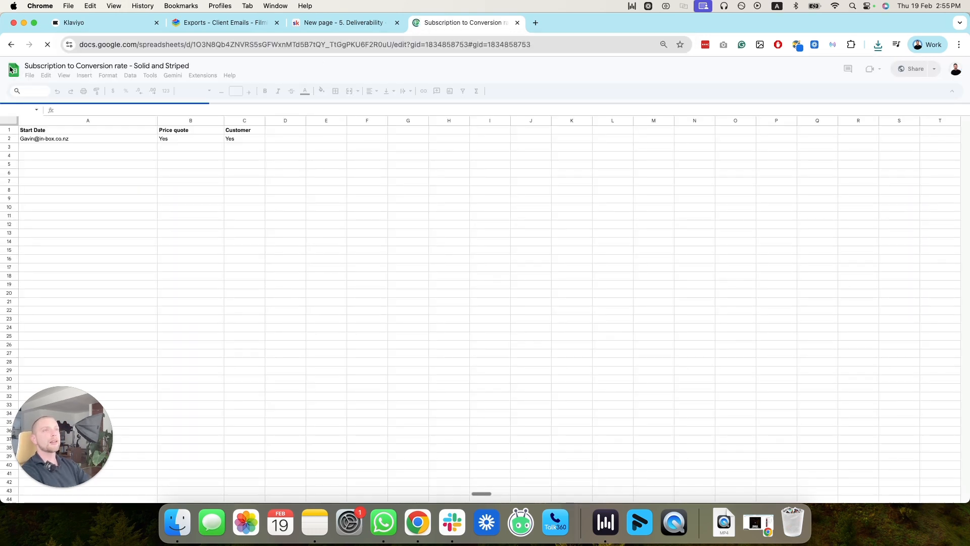
left_click(13, 69)
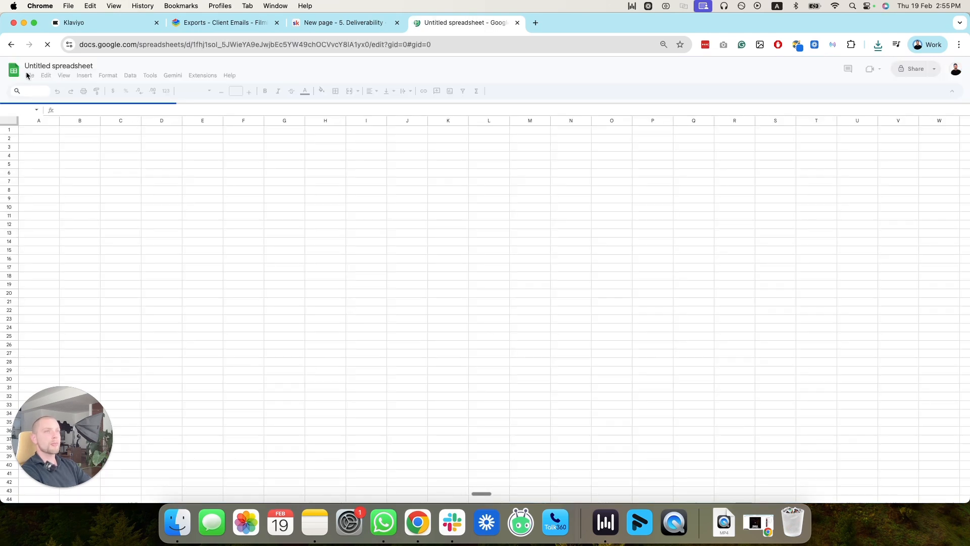
Upload the "Client Emails - Filming Productions-All undeliverable emails-20260211.csv" file for import into the blank spreadsheet.
left_click(29, 76)
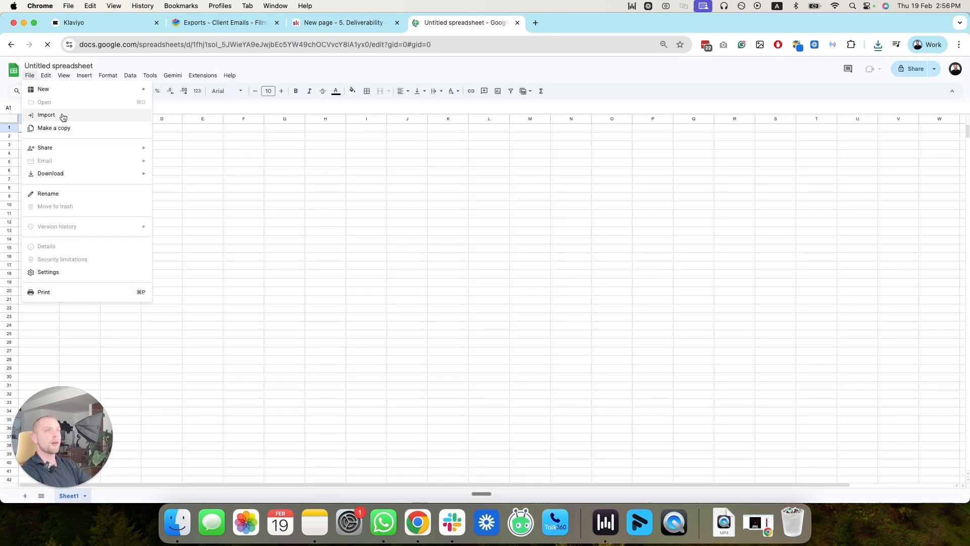
left_click(62, 117)
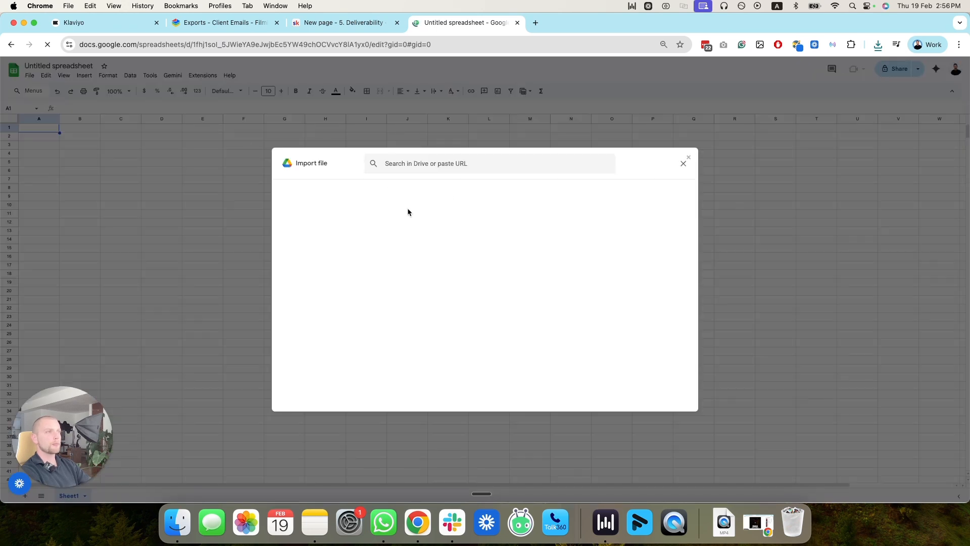
left_click(463, 190)
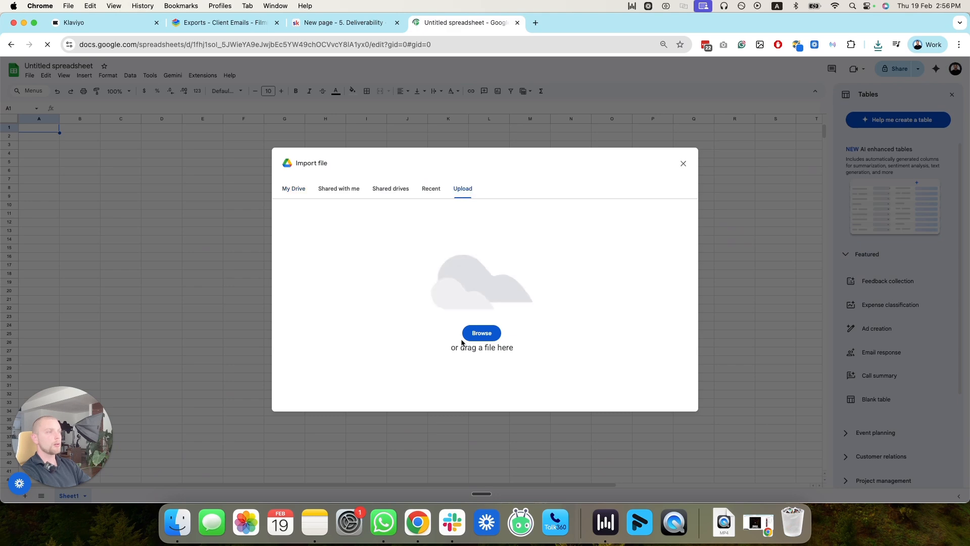
left_click(330, 261)
left_click(810, 356)
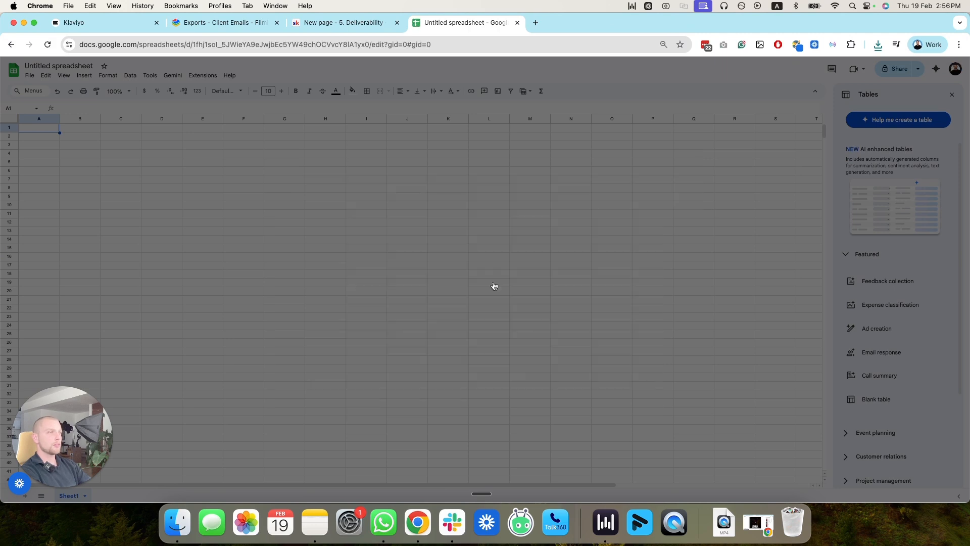
Set the import location to Replace current sheet and import the CSV data.
left_click(451, 291)
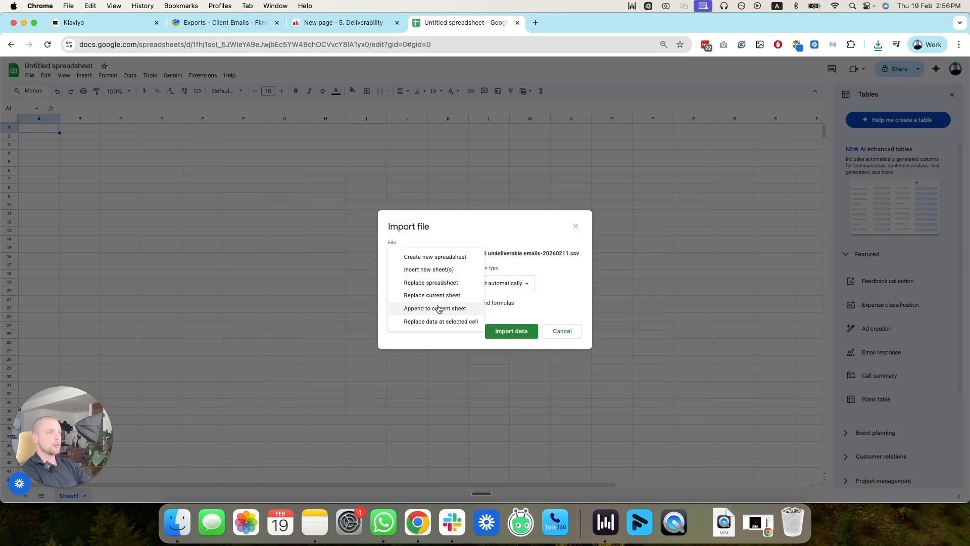
left_click(444, 268)
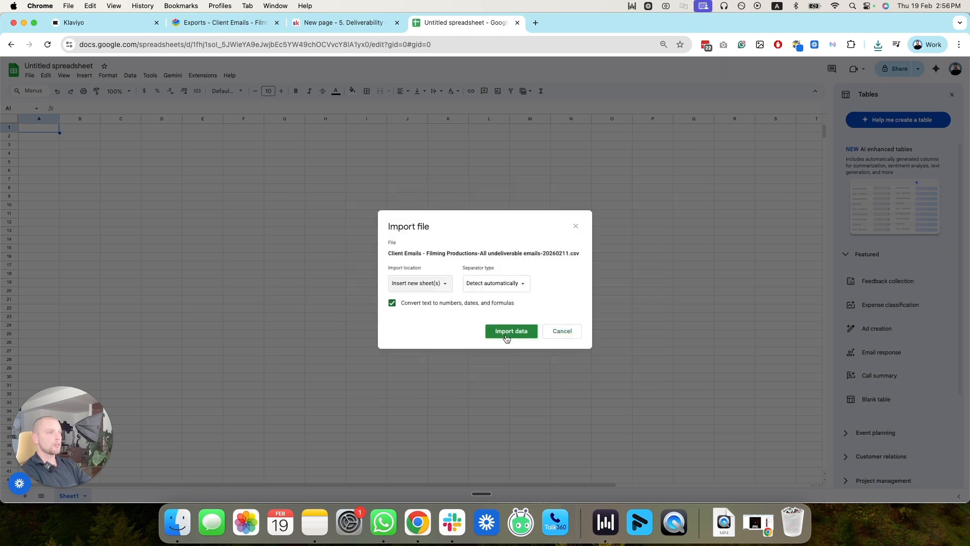
left_click(444, 287)
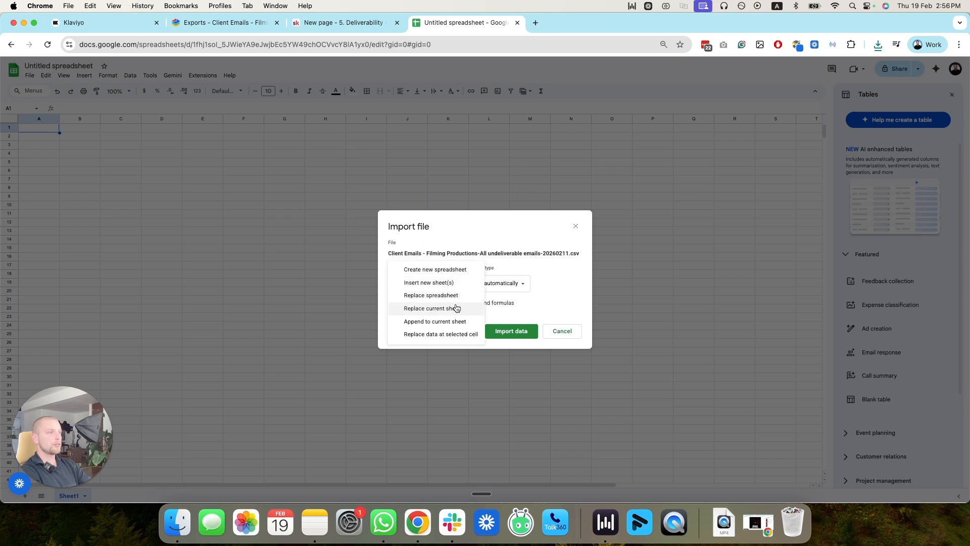
left_click(455, 308)
left_click(500, 331)
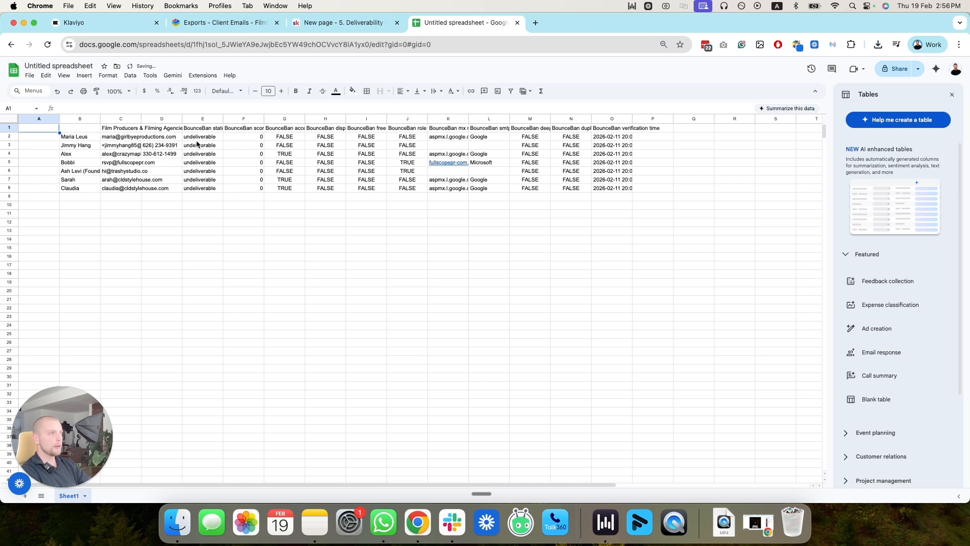
Delete the BounceBan result columns E through O from the sheet.
left_click(203, 121)
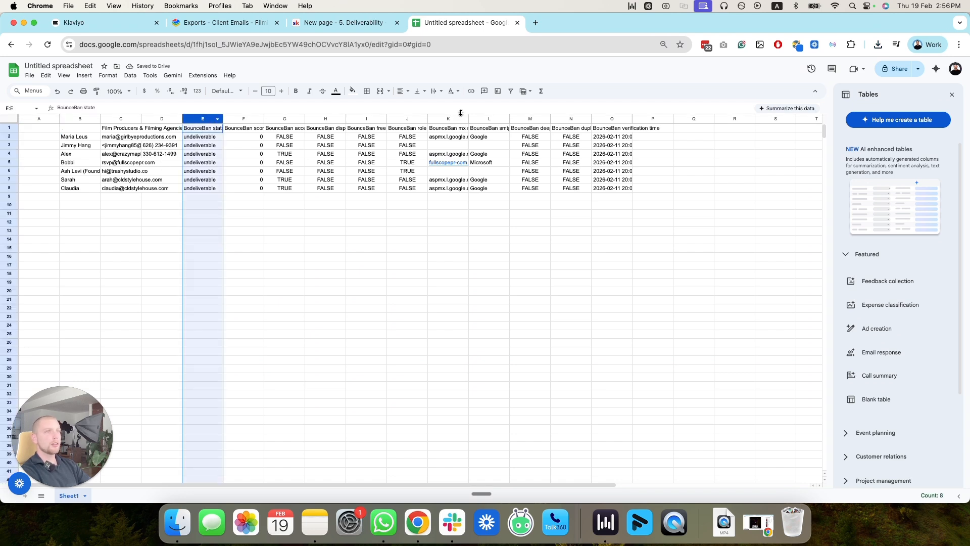
left_click(622, 120, "shift")
right_click(622, 120)
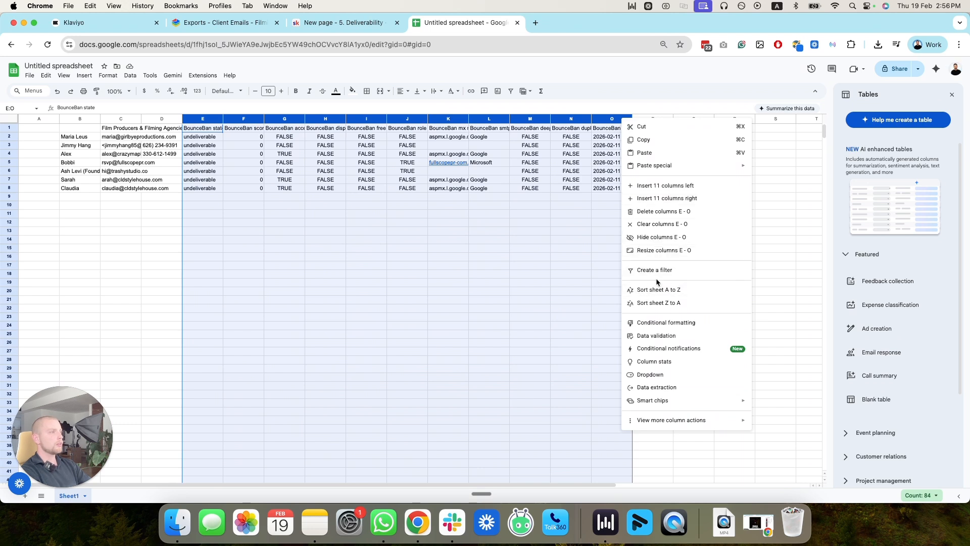
left_click(651, 211)
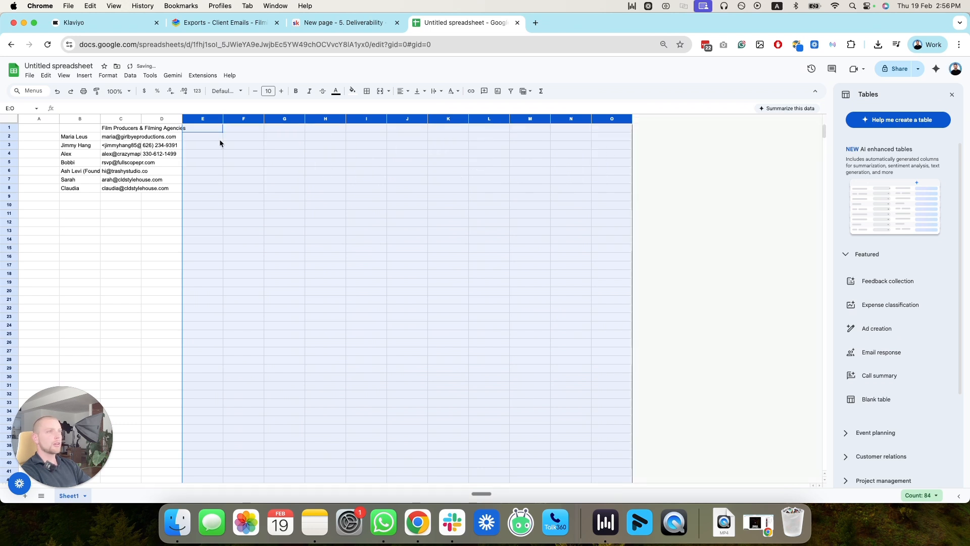
Widen column C to fit the addresses and change its header in C1 to Email.
left_click_drag(141, 119, 219, 118)
double_click(139, 128)
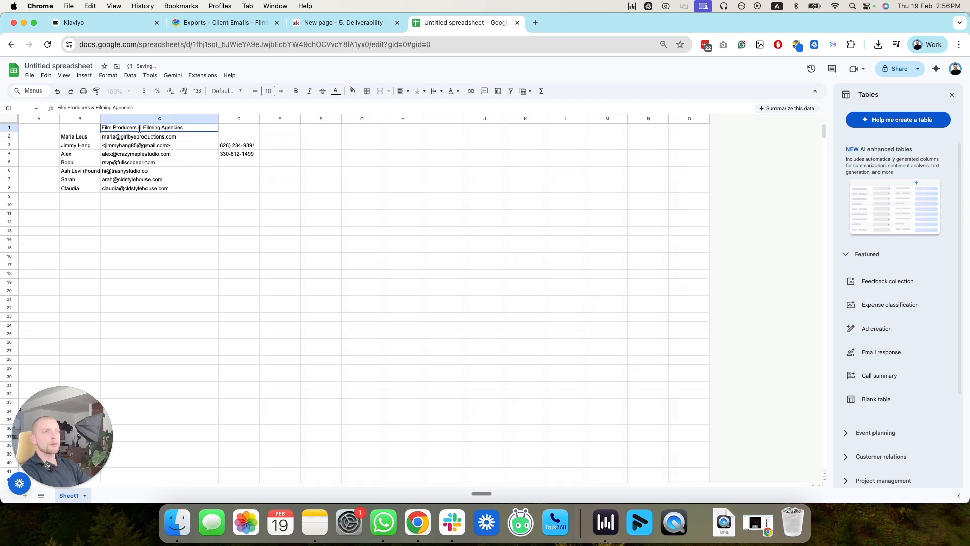
key("super+a")
type("Email")
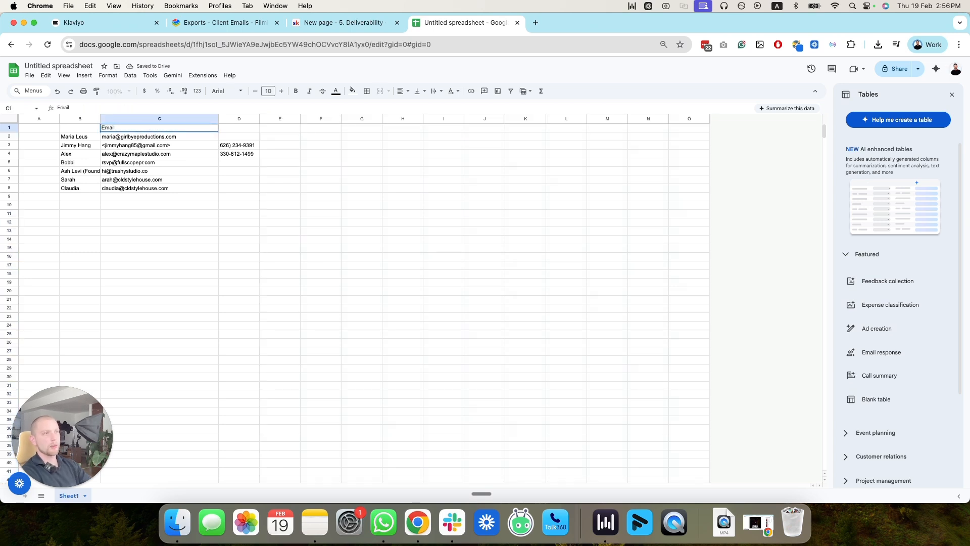
left_click(248, 283)
Download the edited sheet as a comma-separated values (.csv) file.
left_click(29, 76)
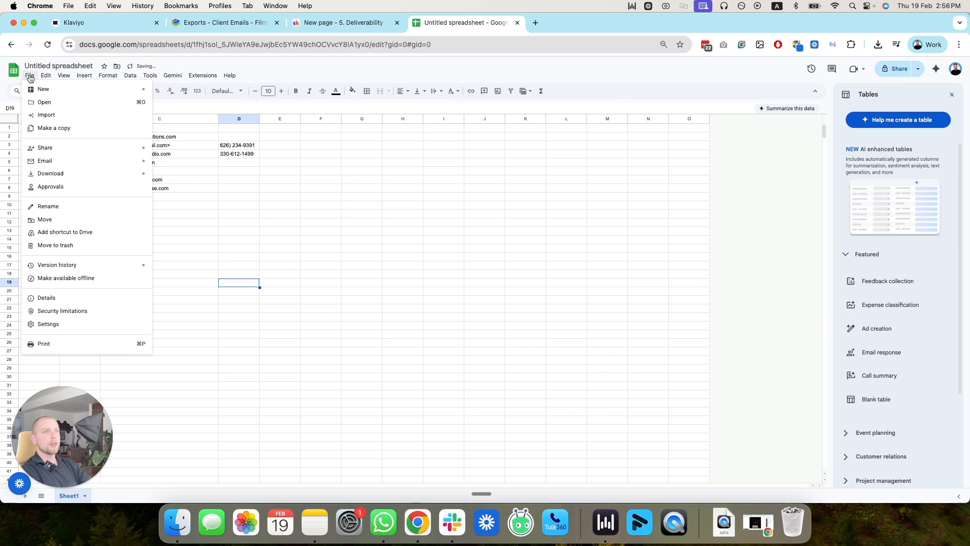
mouse_move(127, 175)
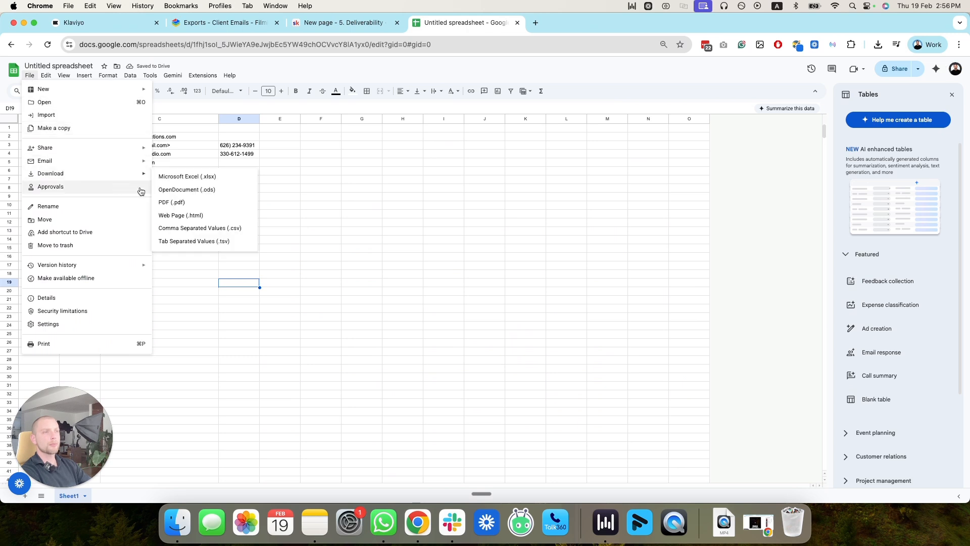
left_click(207, 230)
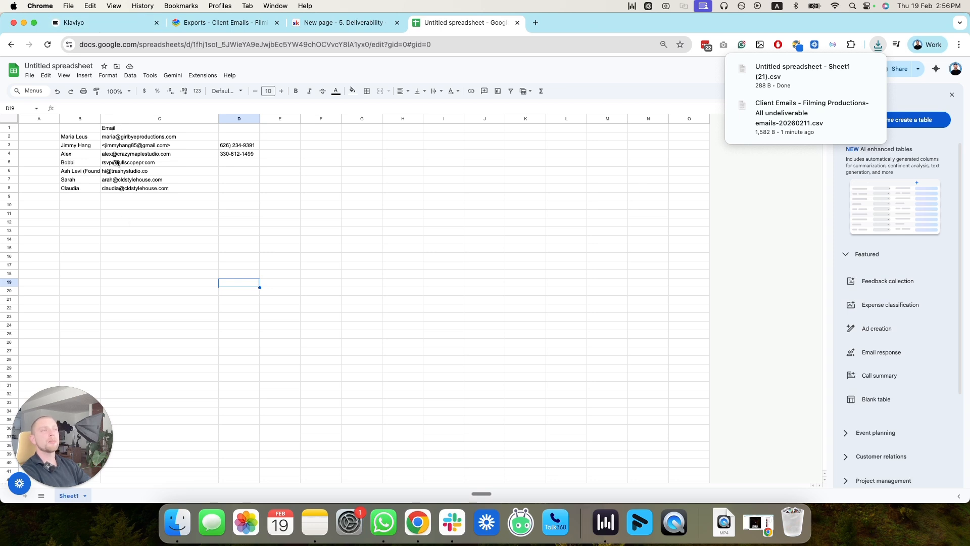
Return to Klaviyo's contact import, remove the earlier file and upload "Untitled spreadsheet - Sheet1 (21).csv" from Downloads instead.
left_click(109, 23)
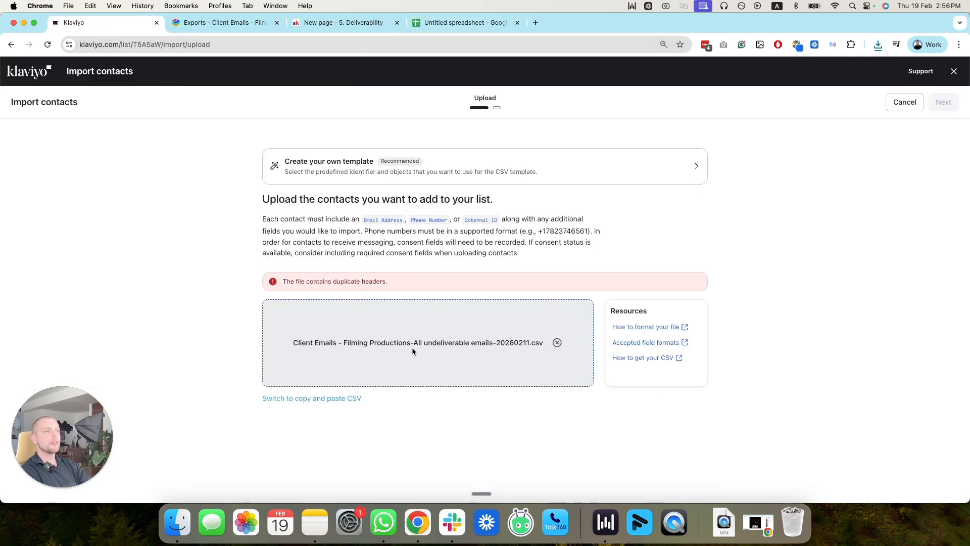
left_click(558, 343)
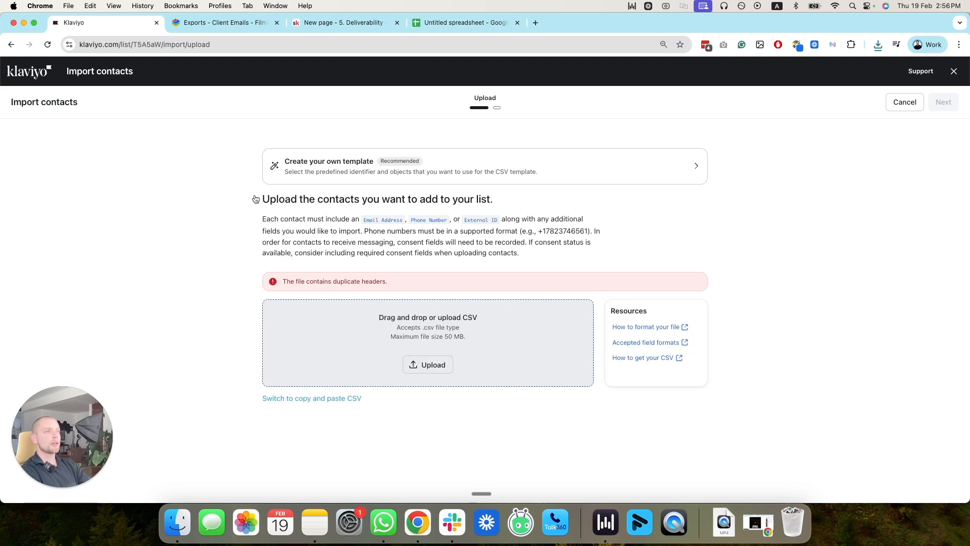
left_click(415, 363)
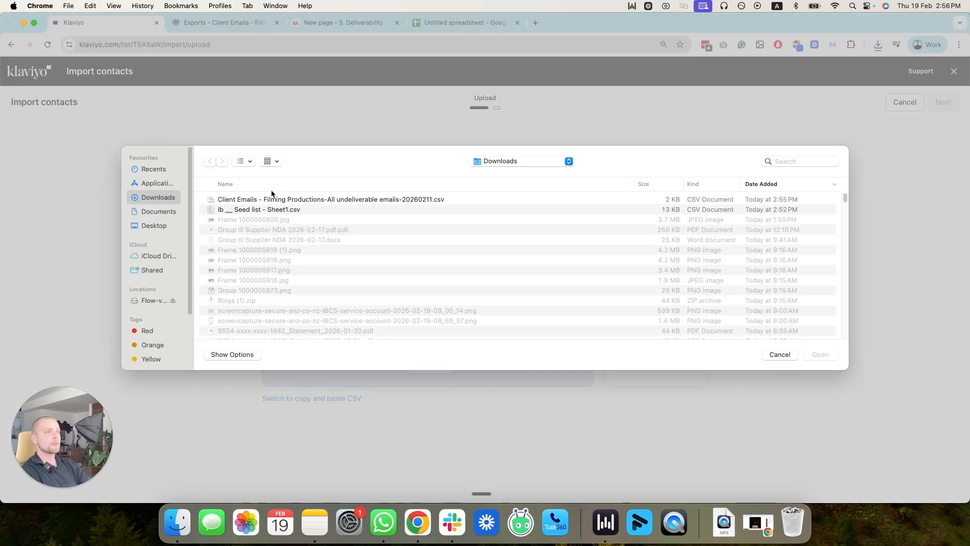
left_click(273, 199)
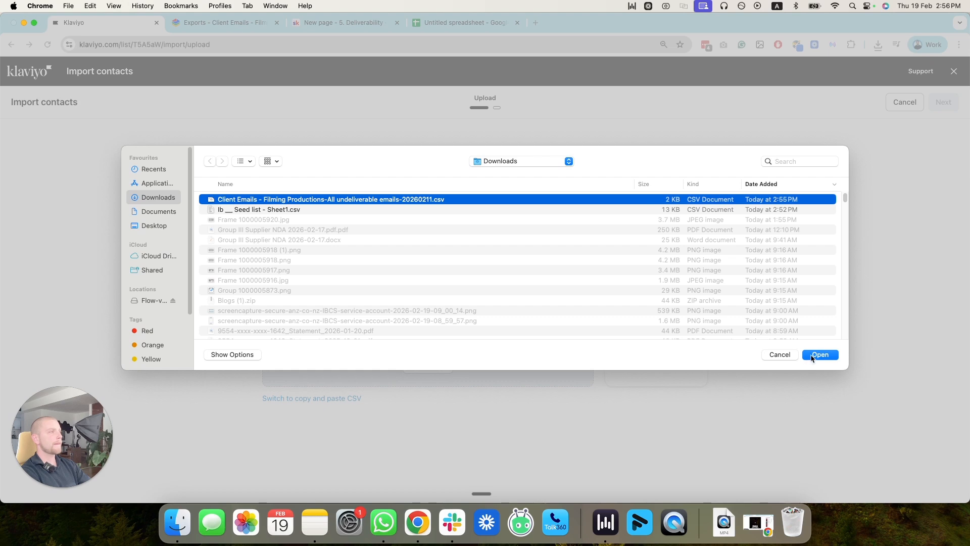
left_click(370, 199)
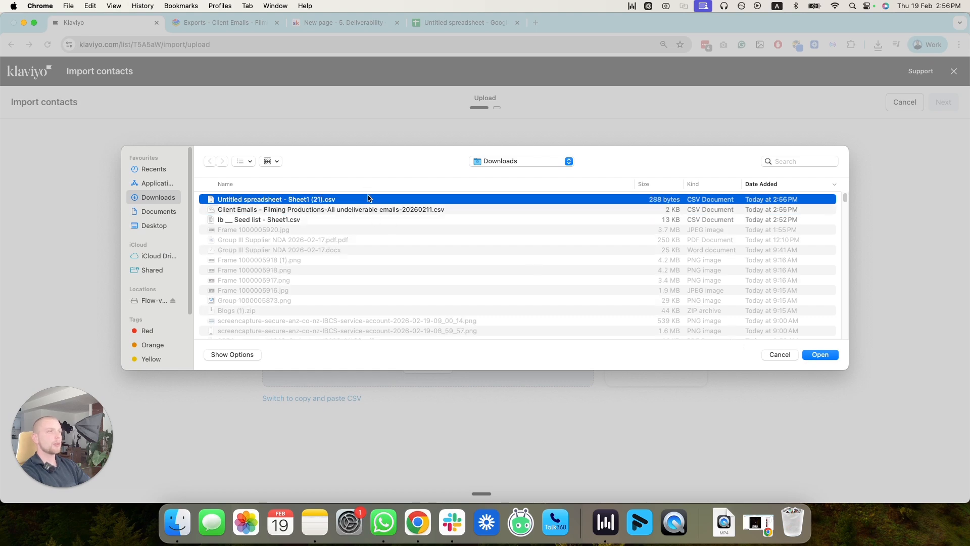
left_click(821, 355)
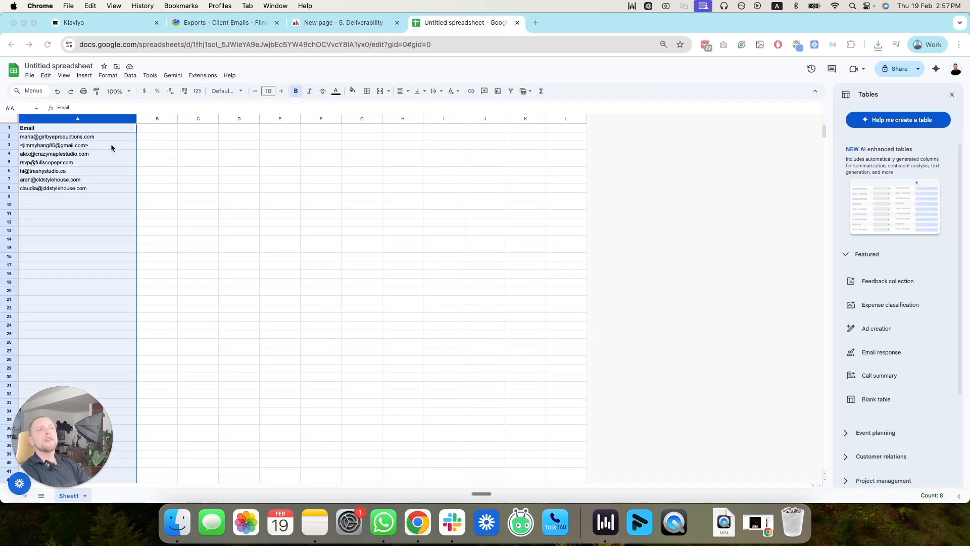
Clear the BounceBan result columns E through O and delete columns A and B from the sheet.
left_click(200, 163)
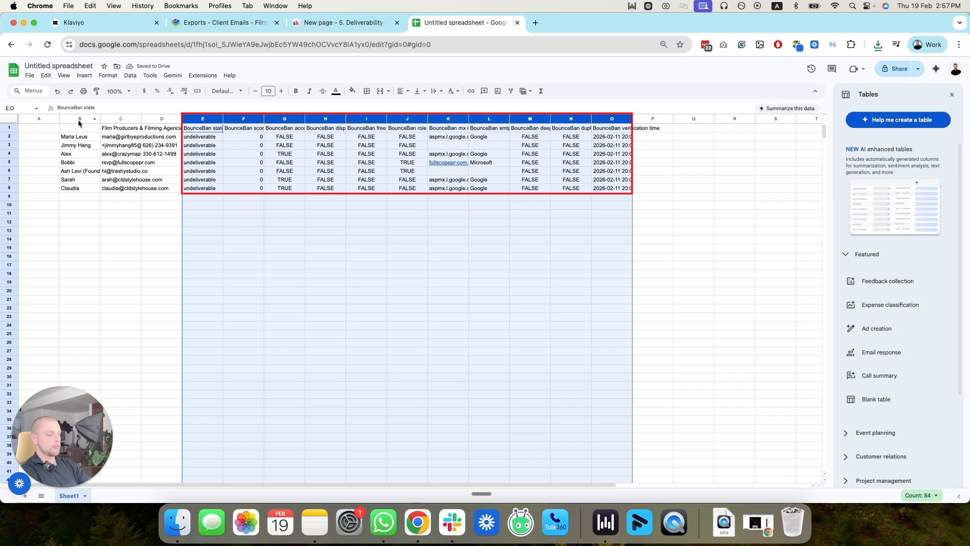
key("Delete")
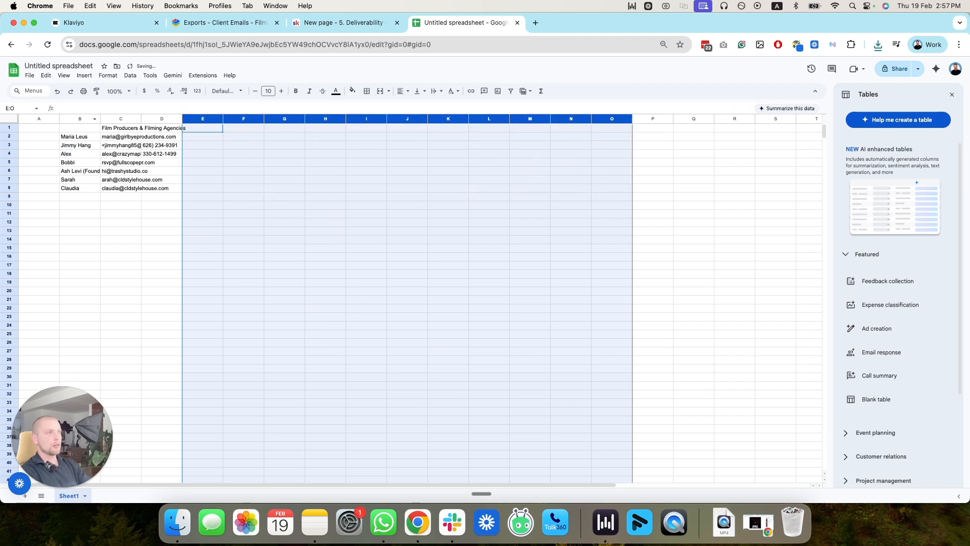
left_click(83, 119)
left_click(35, 120, "shift")
right_click(35, 122)
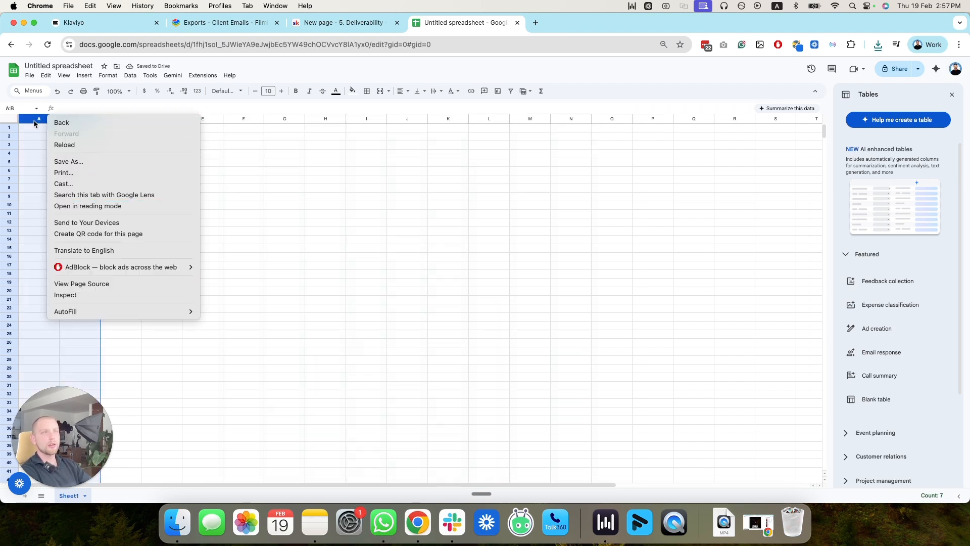
right_click(34, 123)
left_click(72, 154)
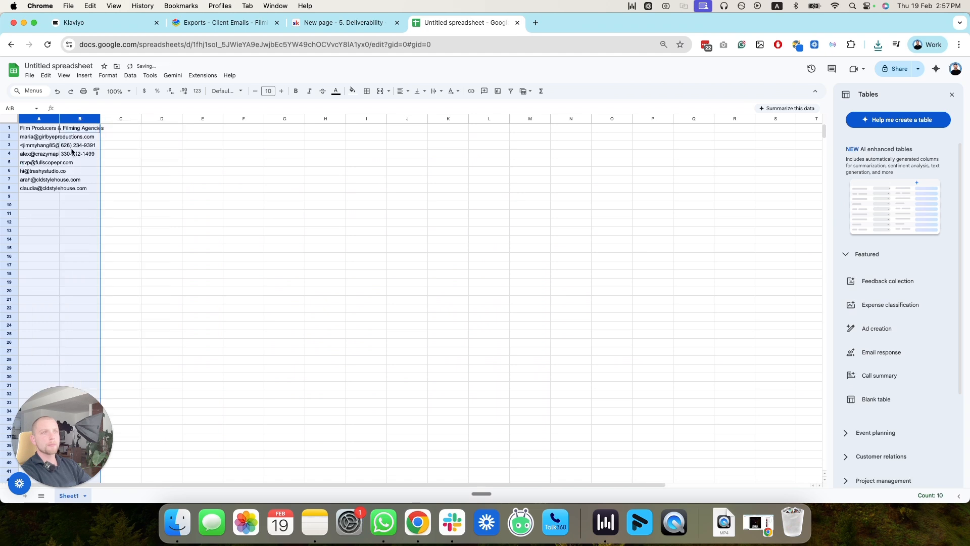
Change the header in cell A1 to Email.
right_click(94, 120)
left_click(85, 119)
left_click(27, 119)
left_click(146, 196)
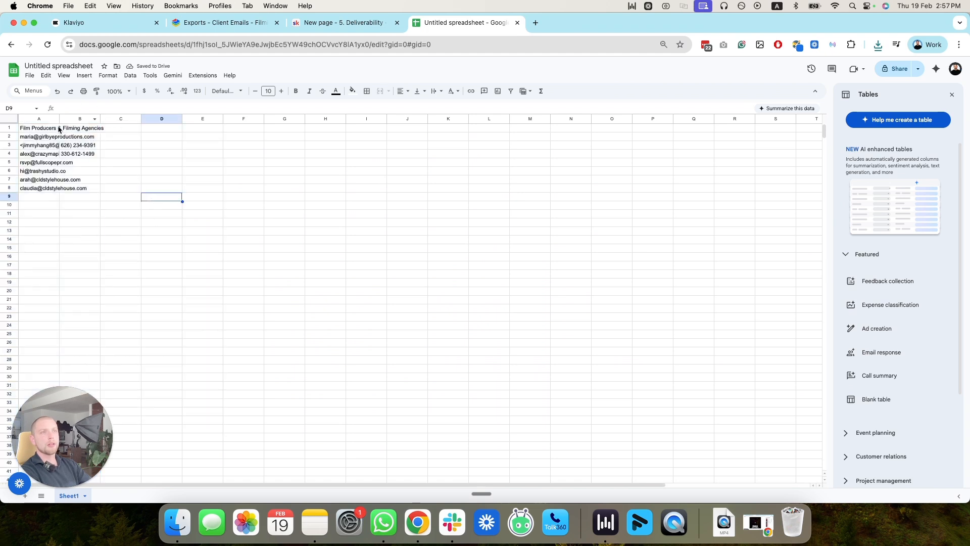
double_click(38, 127)
key("ctrl+a")
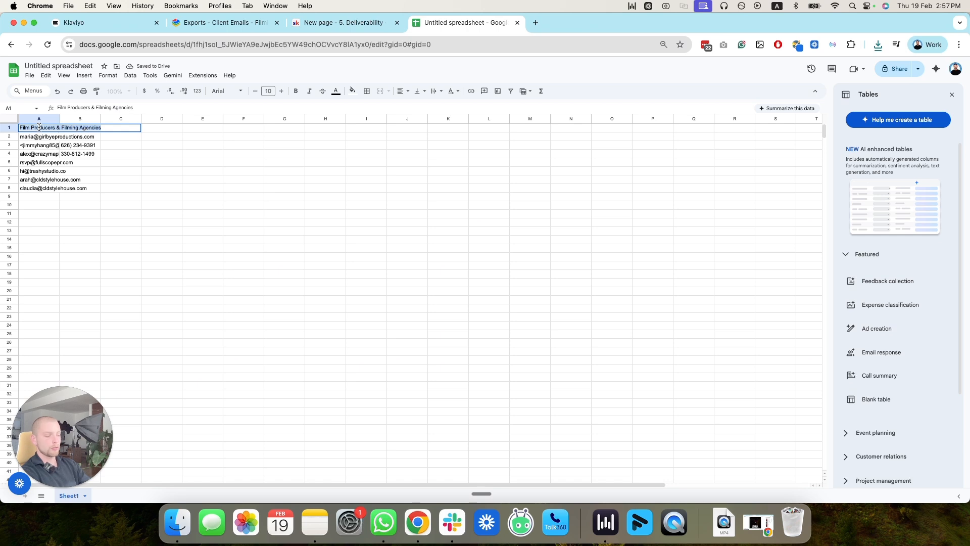
type("Email")
left_click(186, 318)
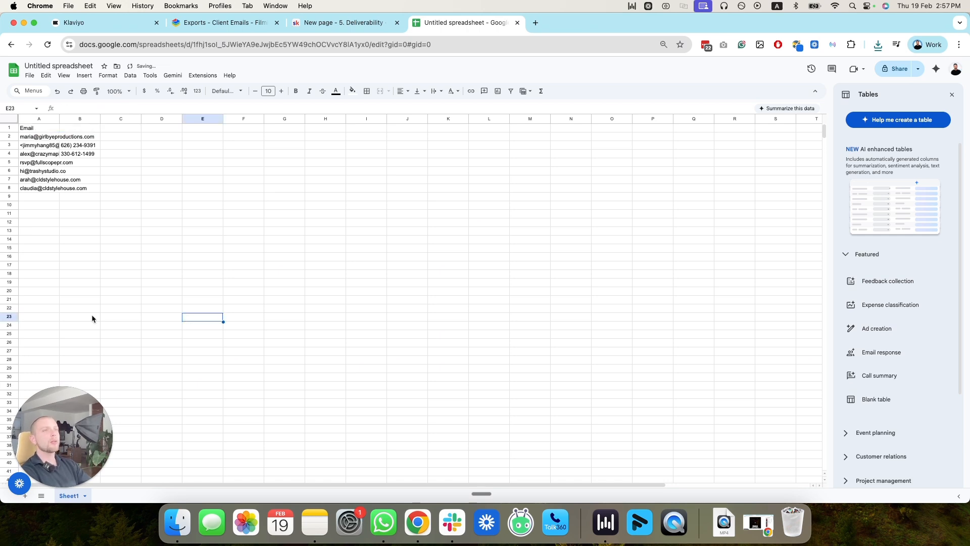
Return to Klaviyo, accept the Email field mapping and import the contacts without updating their subscription status.
left_click(105, 24)
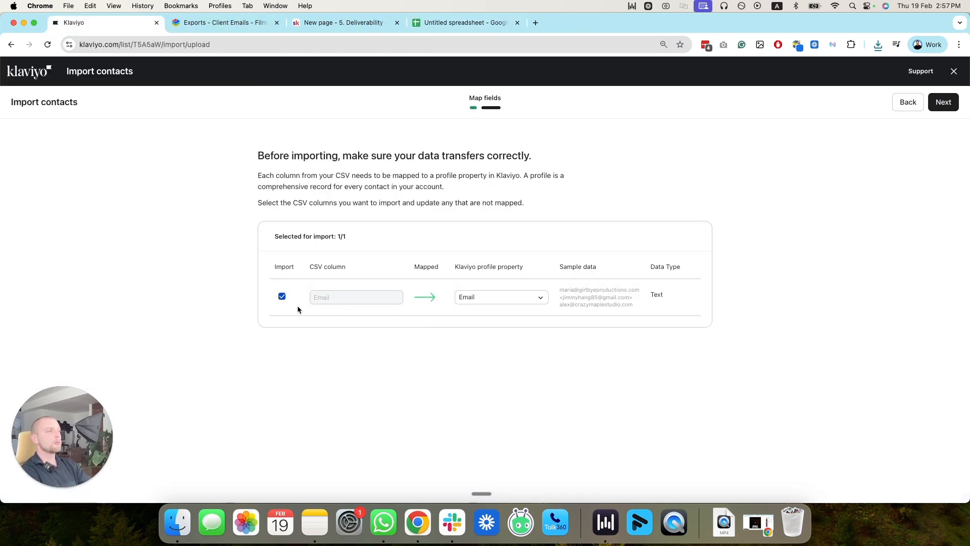
left_click(944, 102)
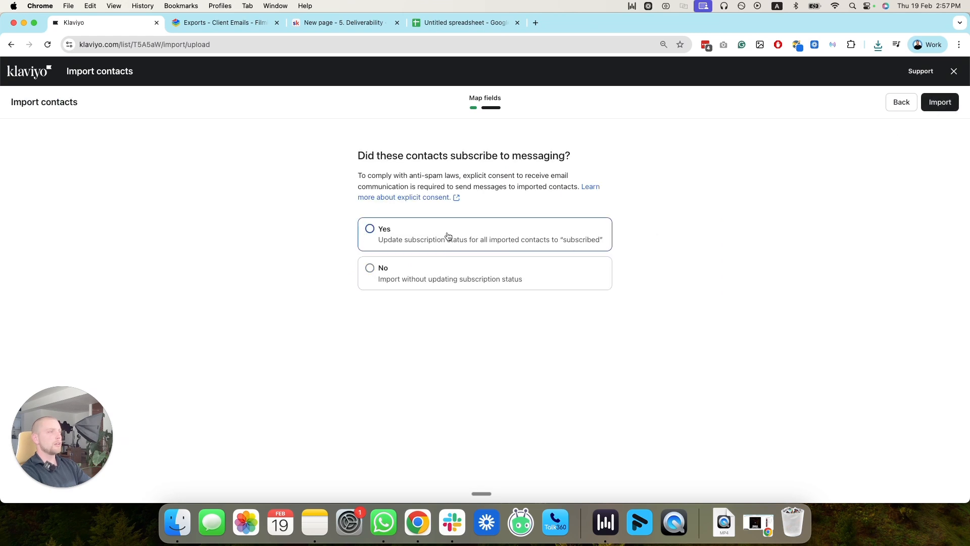
left_click(407, 281)
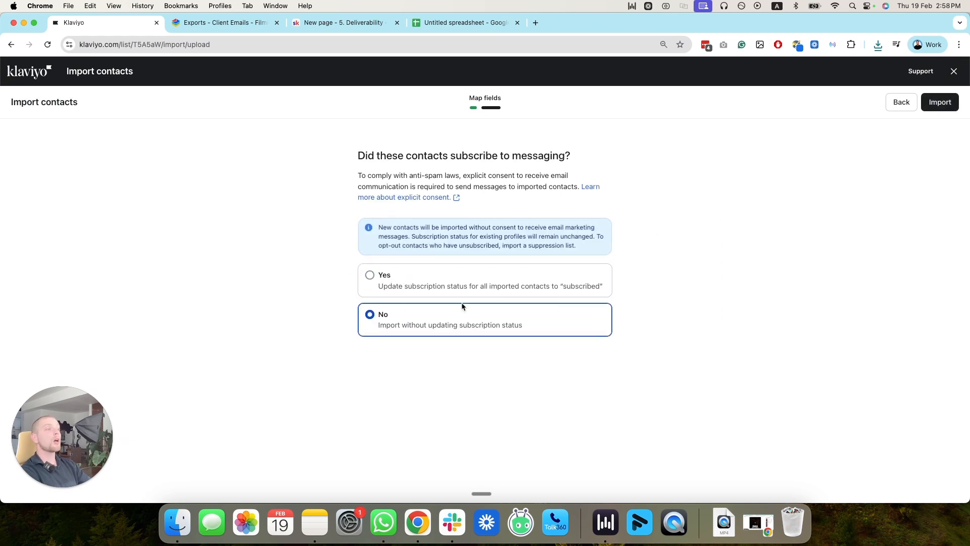
left_click(934, 105)
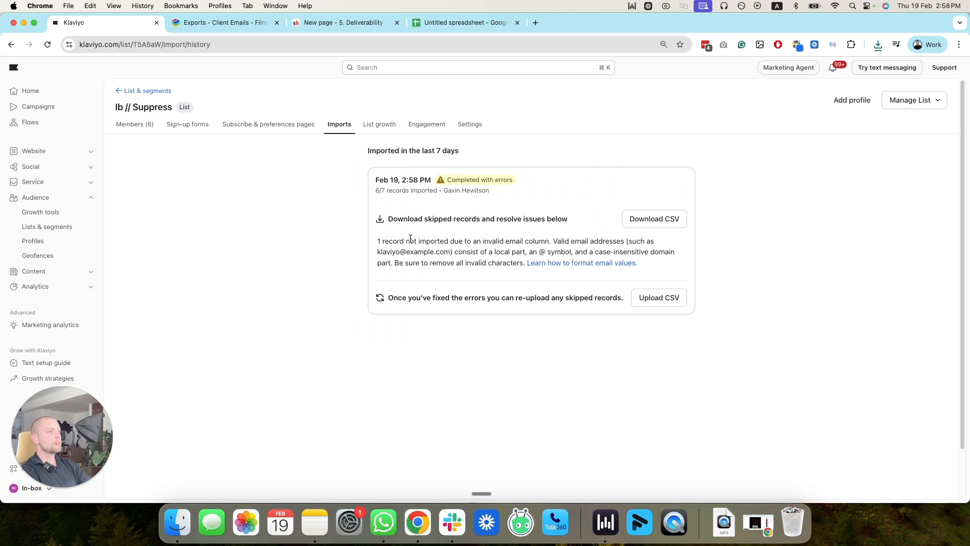
Return to the lists and segments overview and bulk suppress the current members of the Ib // Suppress list.
left_click_drag(375, 191, 385, 191)
left_click(146, 91)
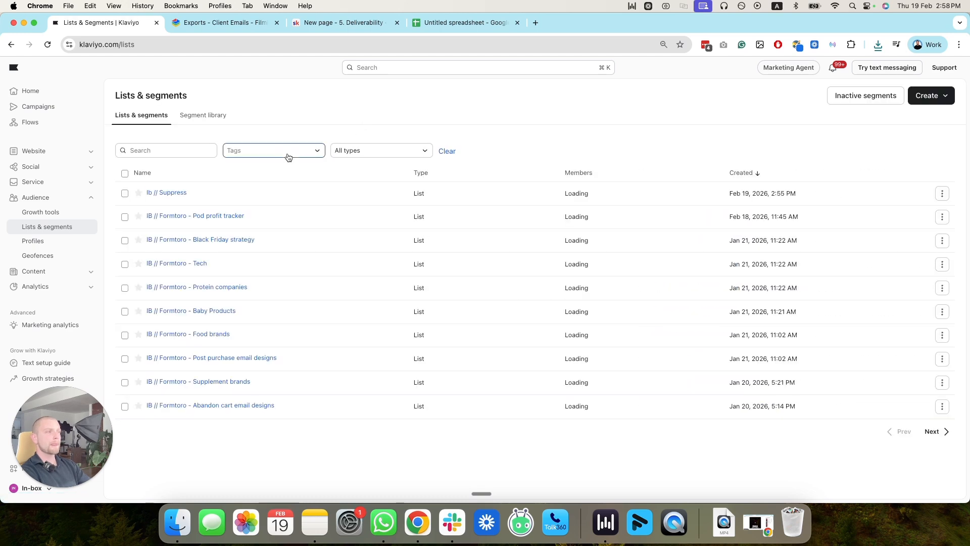
left_click(943, 194)
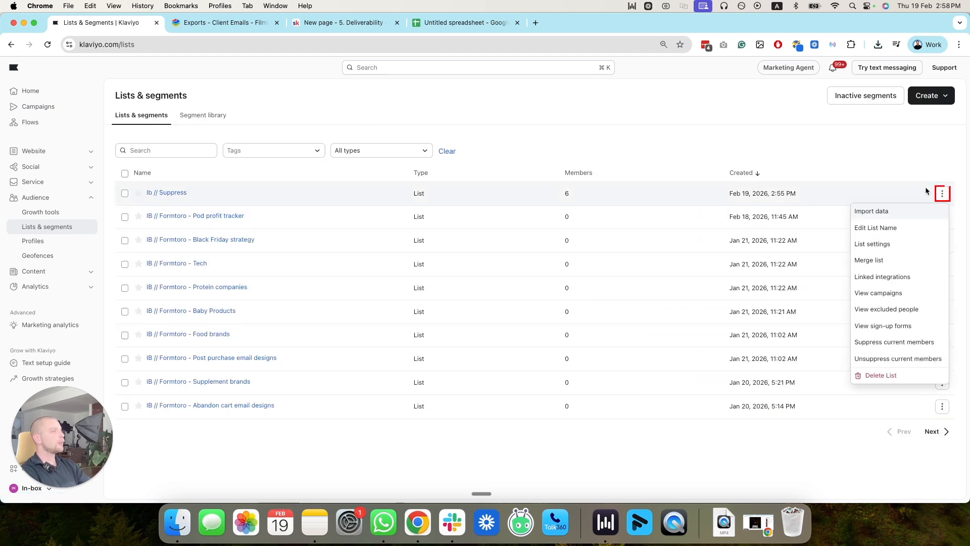
left_click(891, 342)
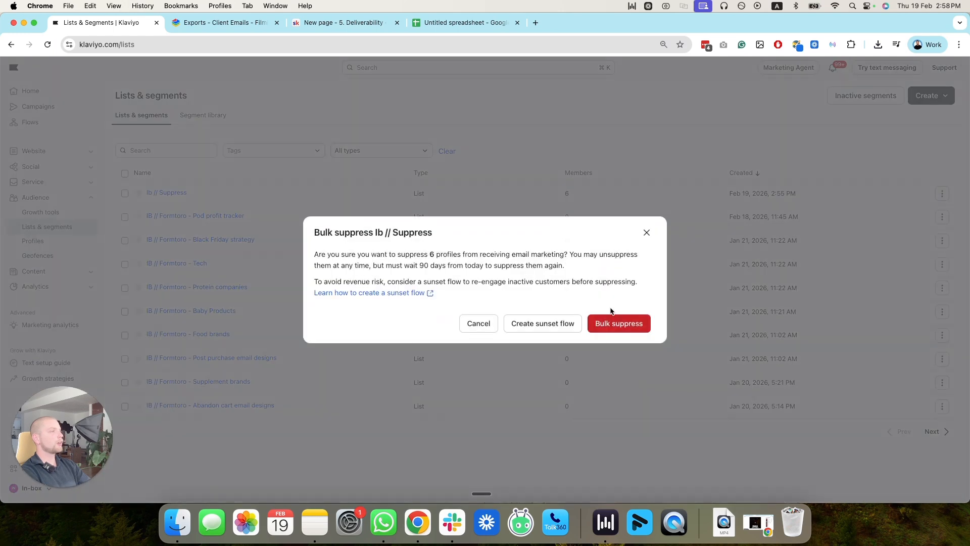
left_click(621, 324)
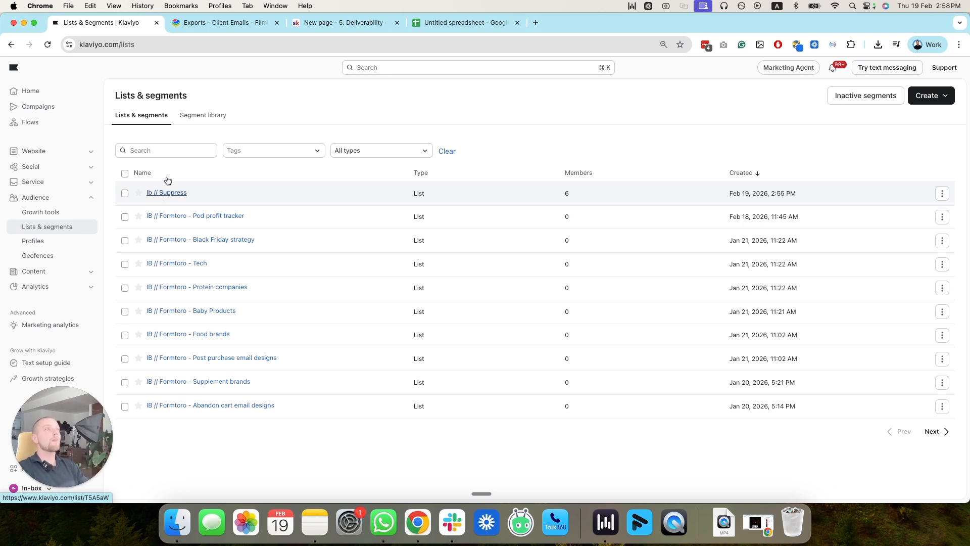
left_click(237, 23)
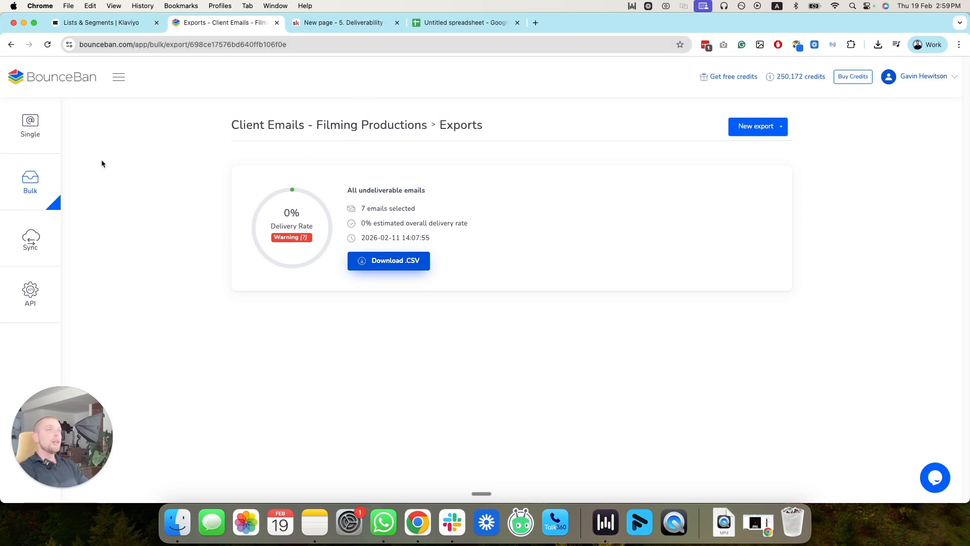
left_click(109, 24)
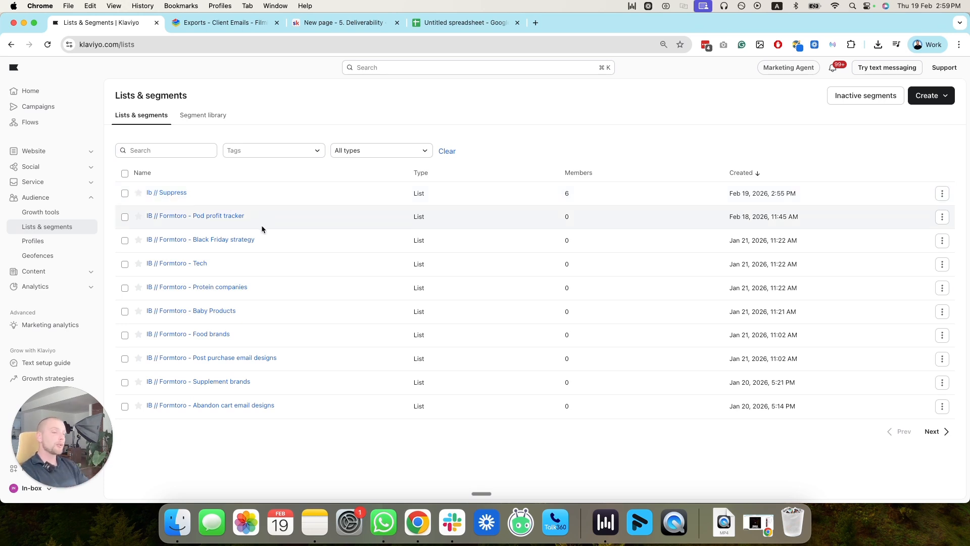
Switch to BounceBan, start a new bulk verify task and upload "Client Emails - Filming Productions-All undeliverable emails-20260211.csv" from Downloads.
left_click(234, 25)
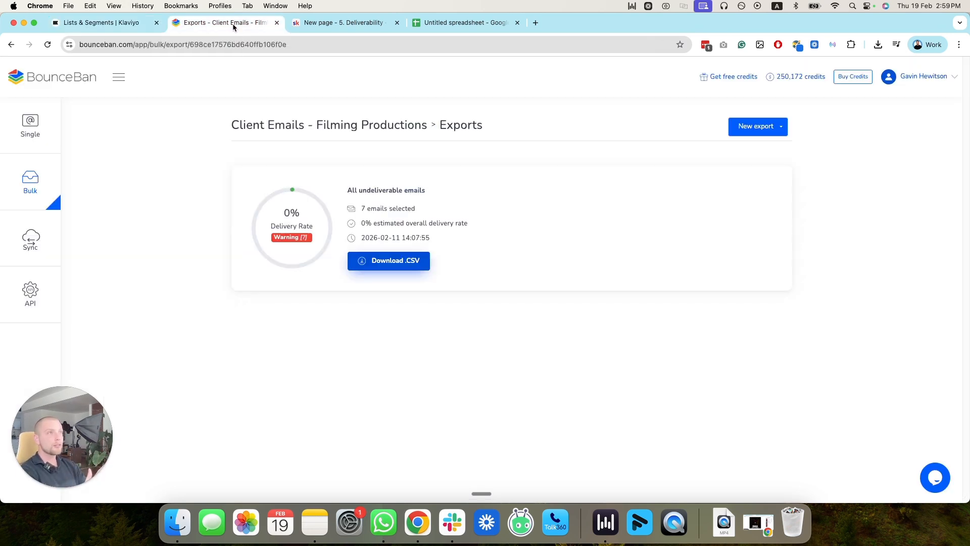
left_click(51, 183)
left_click(765, 127)
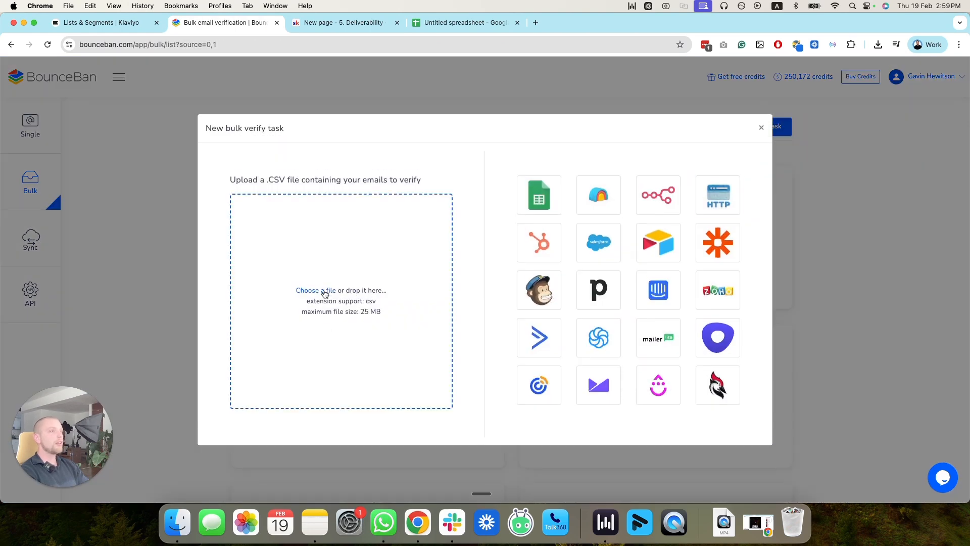
left_click(322, 267)
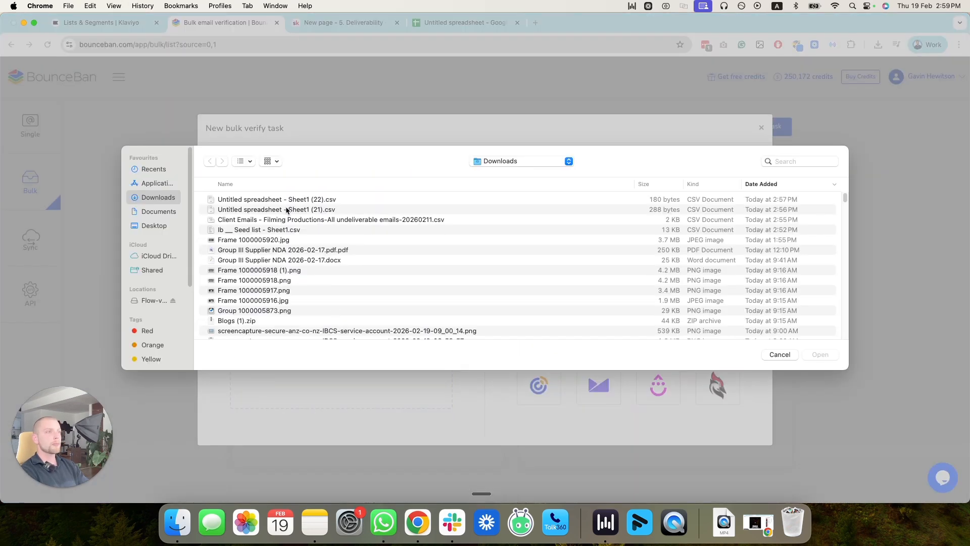
left_click(312, 220)
left_click(821, 355)
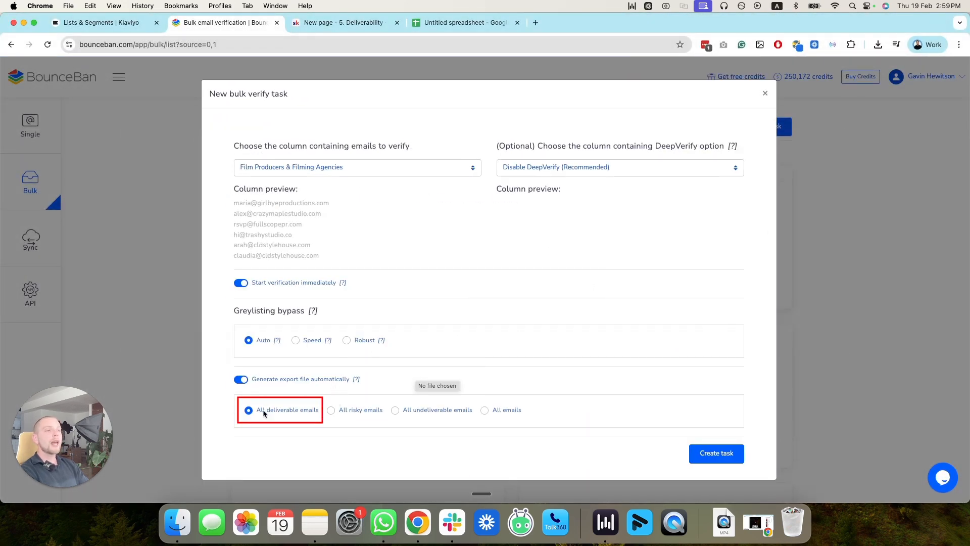
left_click_drag(319, 410, 256, 410)
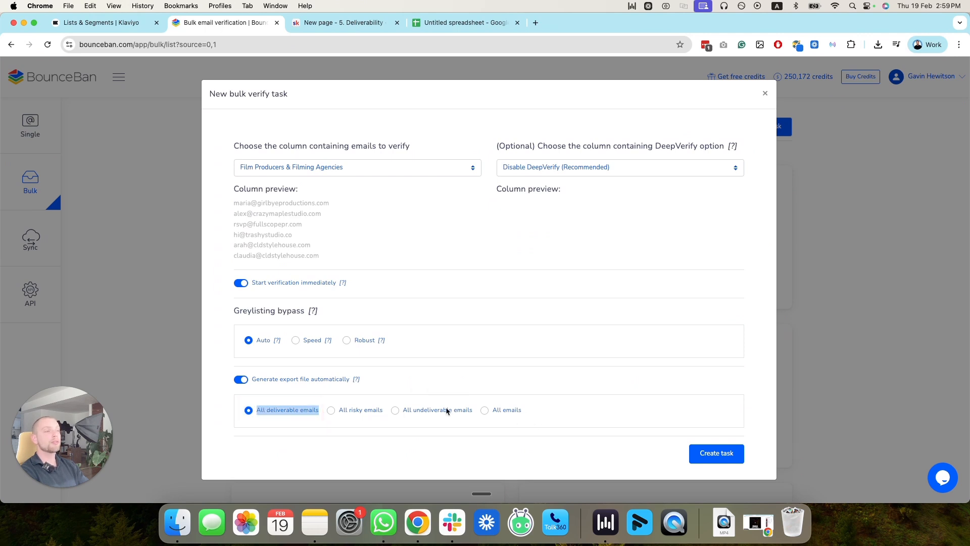
left_click_drag(473, 410, 410, 409)
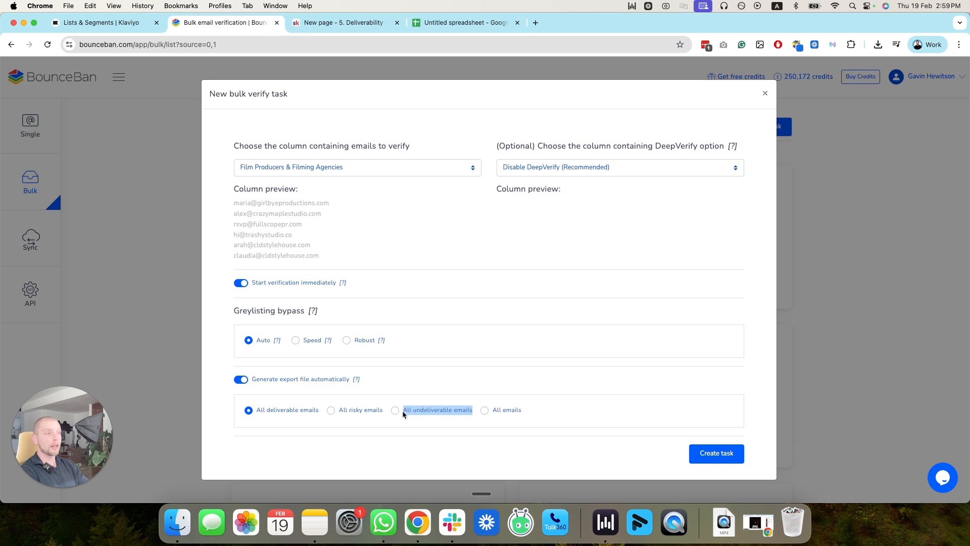
left_click_drag(321, 410, 258, 415)
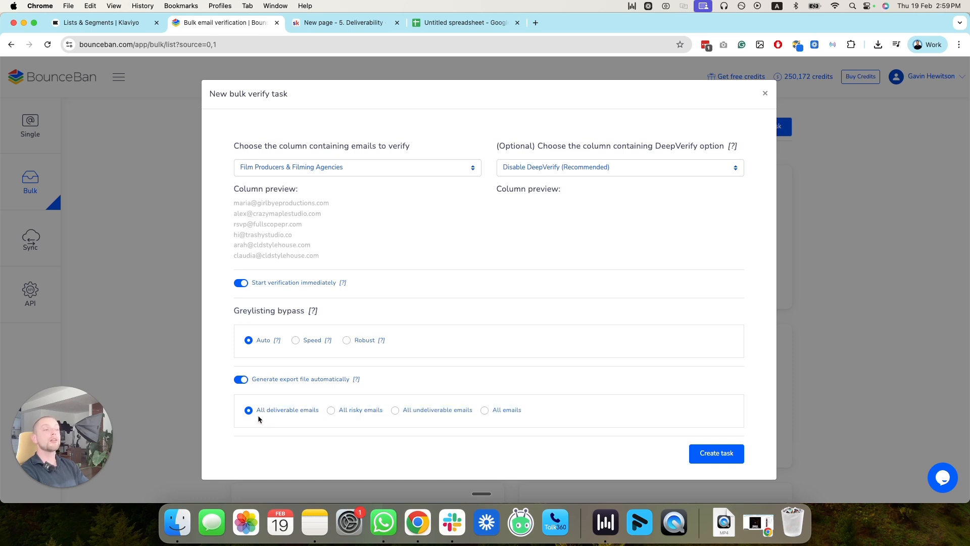
triple_click(258, 415)
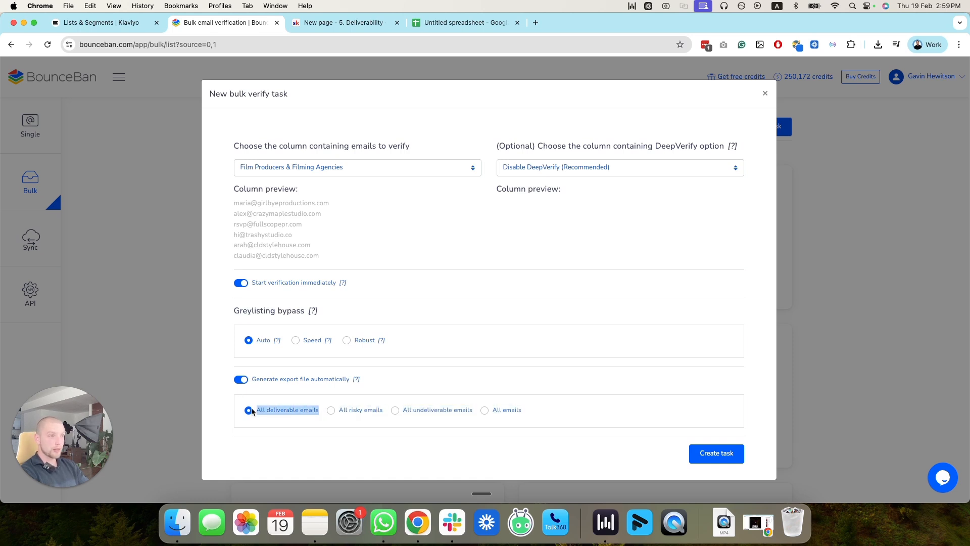